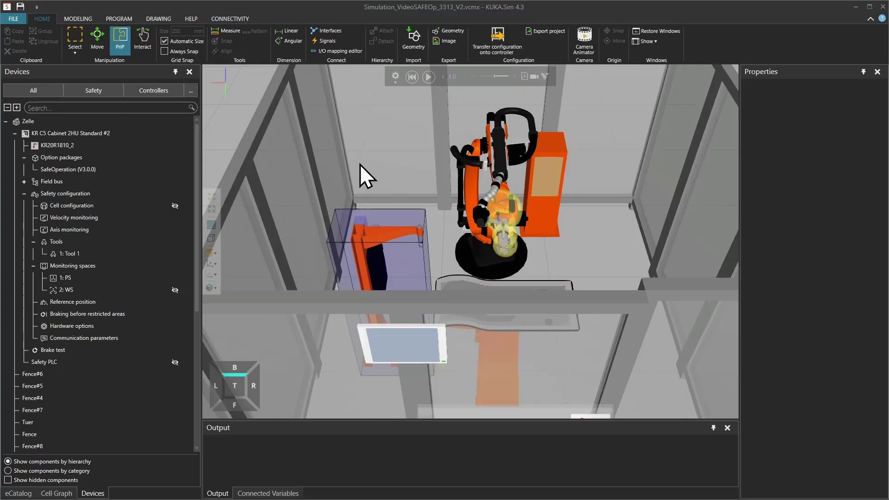
Step: Make the 2: WS workspace box visible and run the simulation until it pauses
left_click(87, 195)
left_click(175, 289)
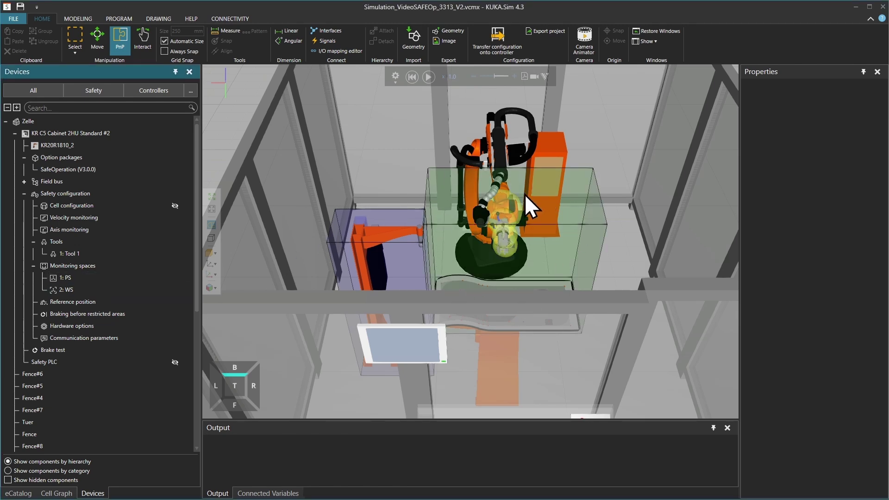
left_click(430, 77)
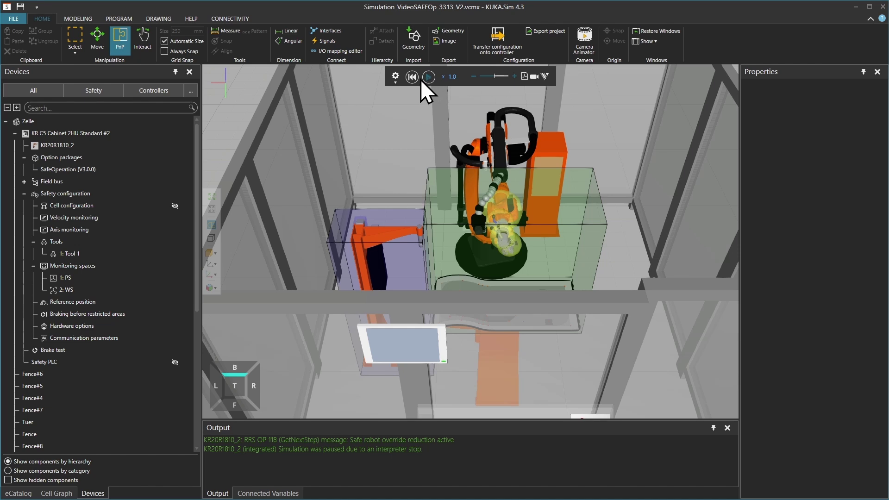
Step: Set the Activation of the 2: WS monitoring space to Inactive
left_click(140, 291)
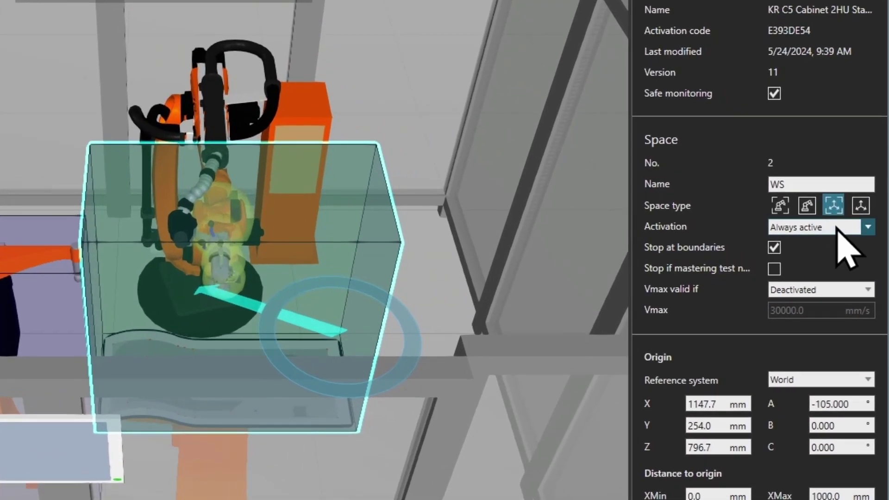
left_click(838, 231)
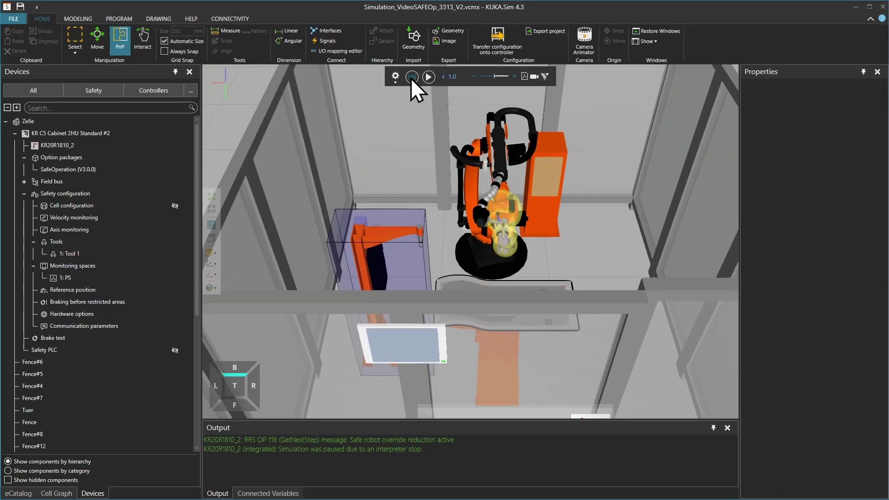
Step: Set Trace Settings to TCP velocity and open an enlarged Trace Diagram below the cell
left_click(122, 20)
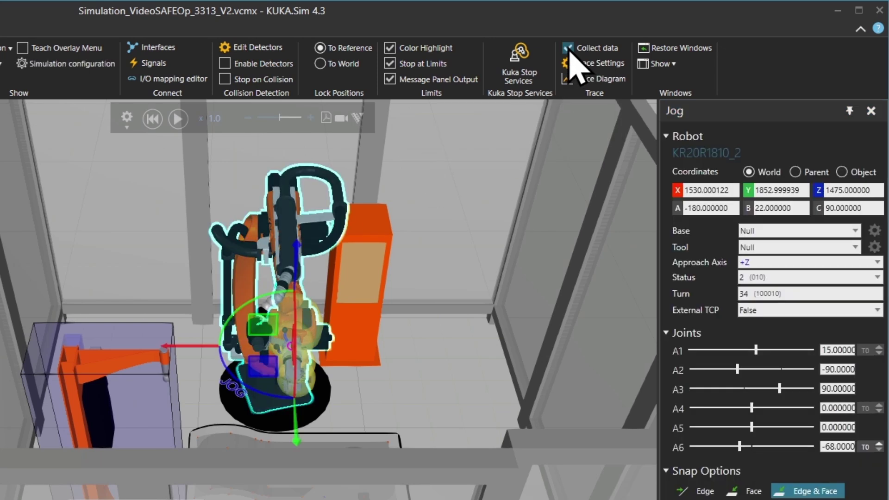
left_click(590, 67)
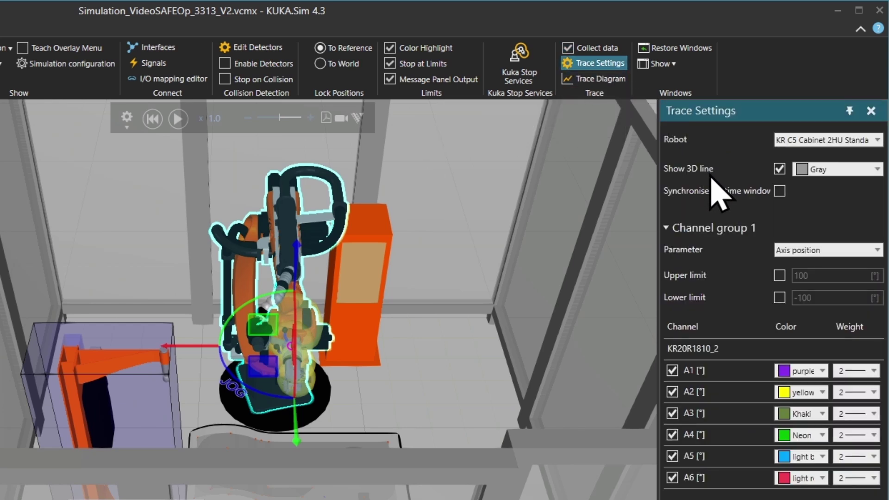
left_click(796, 252)
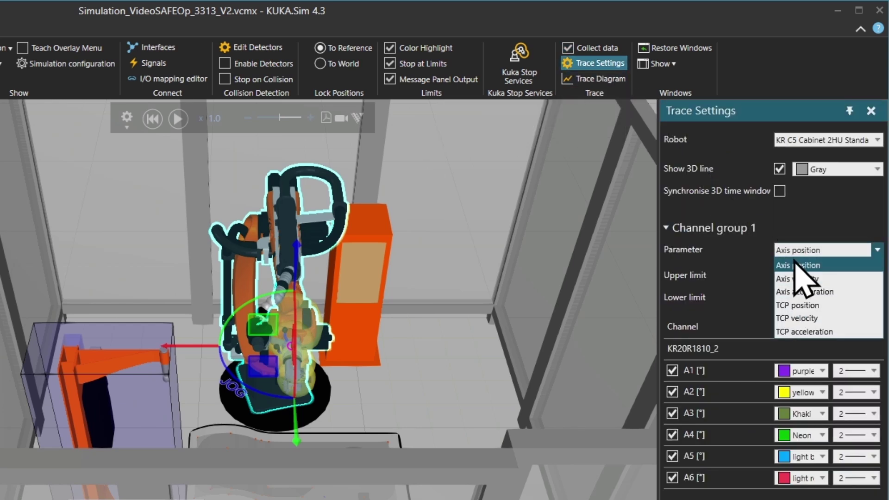
left_click(807, 319)
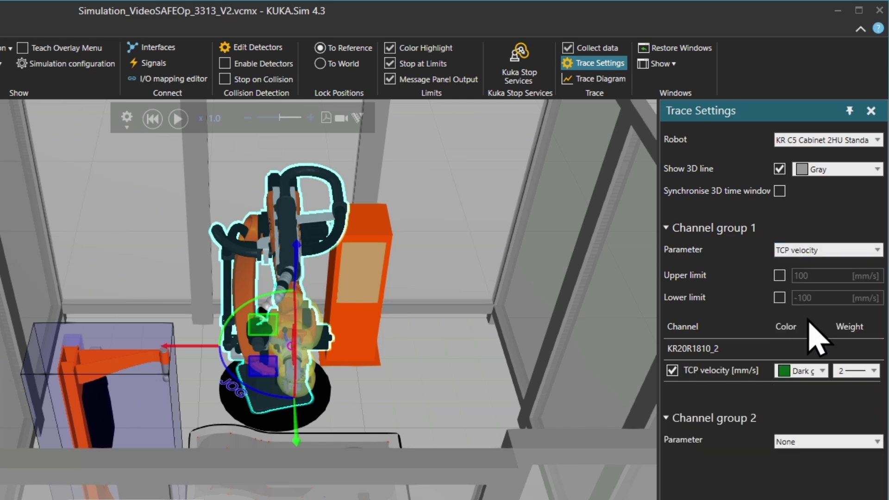
left_click(585, 82)
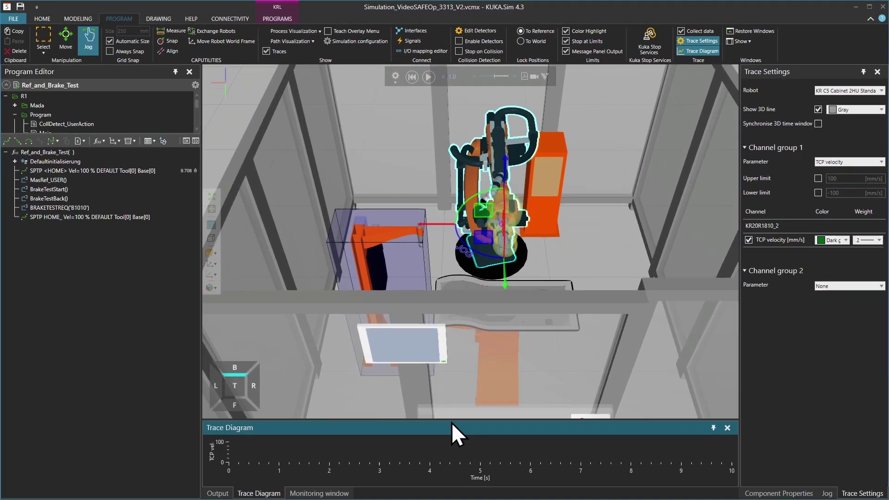
left_click_drag(452, 418, 459, 314)
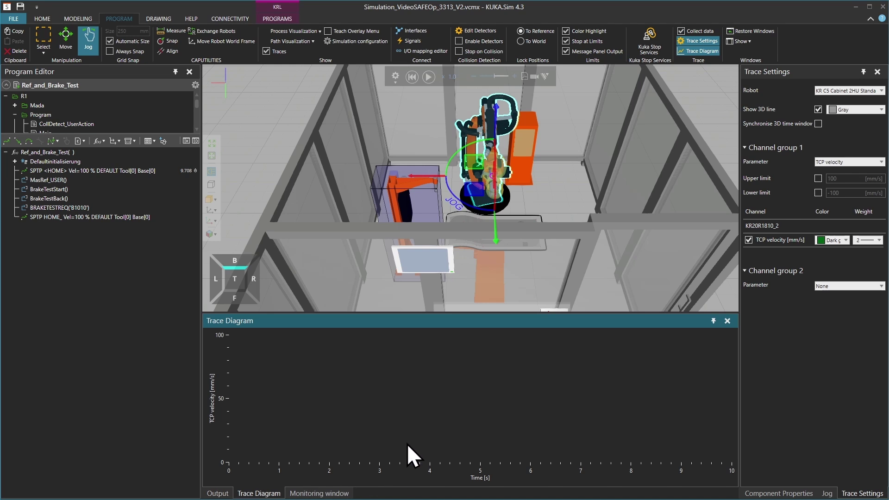
Step: Run Ref_and_Brake_Test, pause it, and read 13.27 mm/s at 5.33 s on the trace
left_click(428, 78)
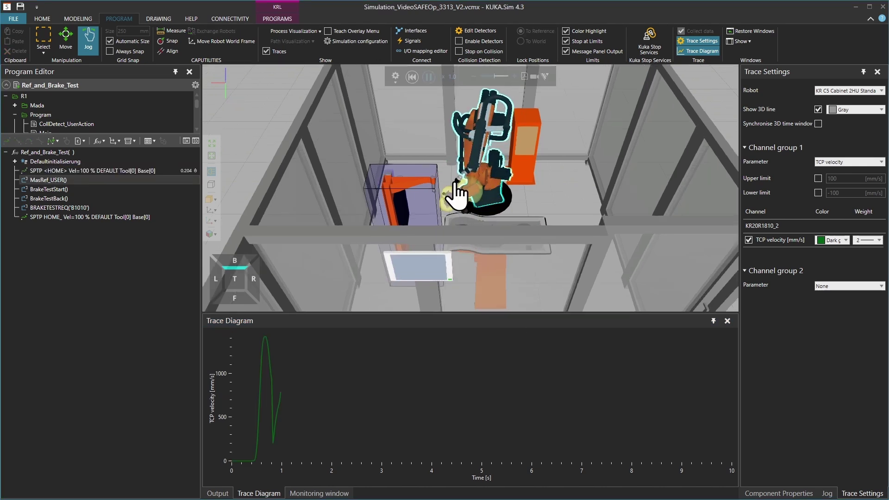
scroll(458, 184, "up", 3)
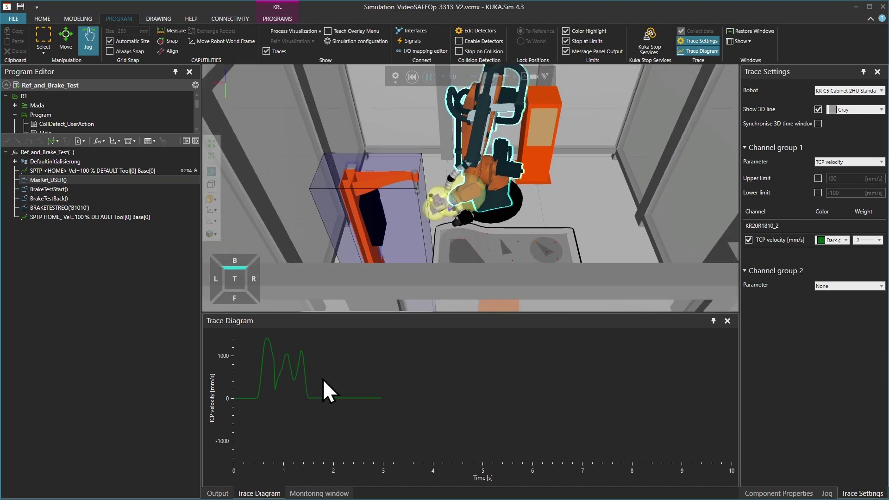
scroll(394, 209, "up", 2)
scroll(417, 250, "up", 1)
scroll(473, 240, "up", 2)
scroll(491, 222, "up", 1)
scroll(479, 218, "up", 1)
scroll(459, 202, "up", 1)
scroll(443, 196, "up", 1)
scroll(442, 195, "down", 1)
scroll(442, 195, "down", 1)
scroll(442, 195, "down", 1)
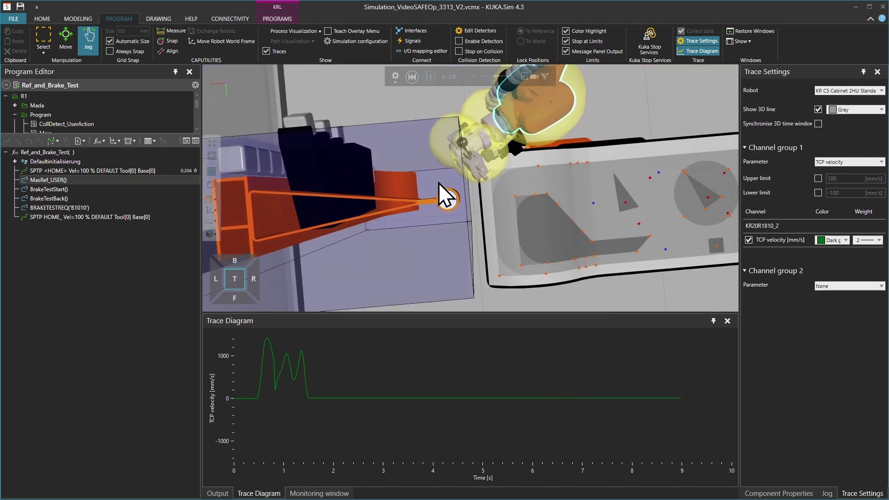
scroll(417, 212, "up", 1)
scroll(410, 223, "up", 1)
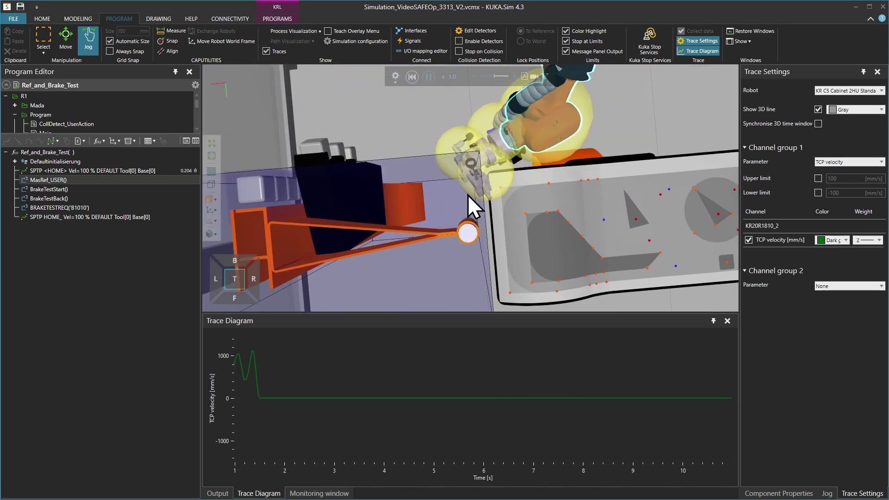
left_click(431, 77)
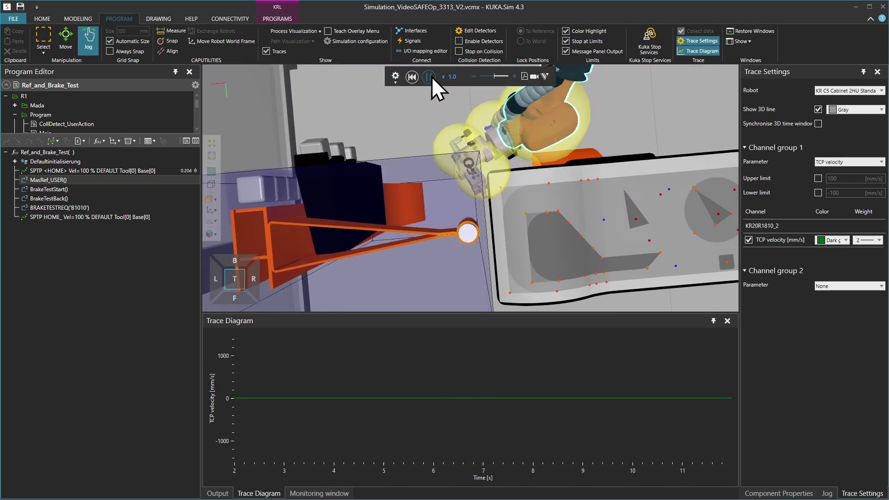
left_click(366, 397)
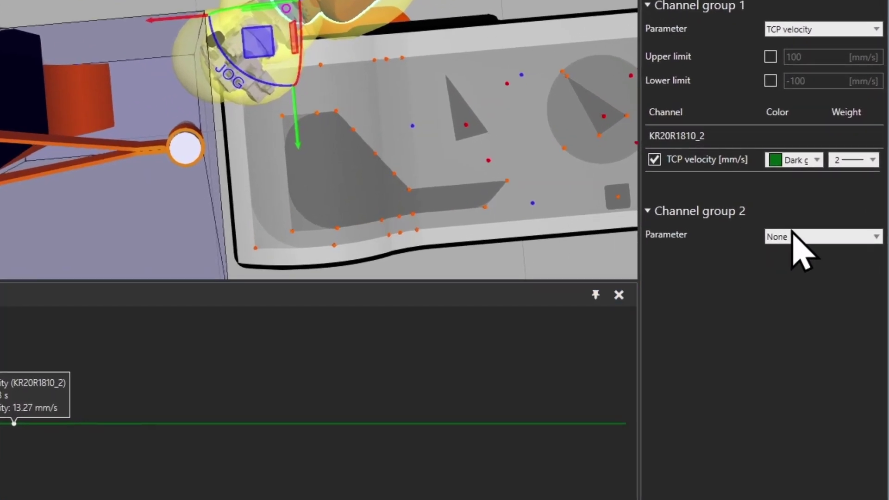
Step: Add the BBRA override OV_ACT as a second traced quantity
left_click(793, 236)
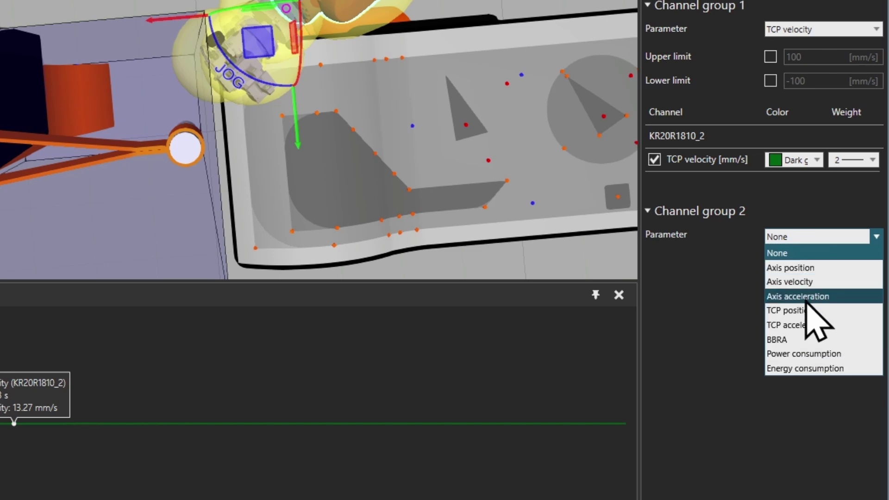
left_click(778, 339)
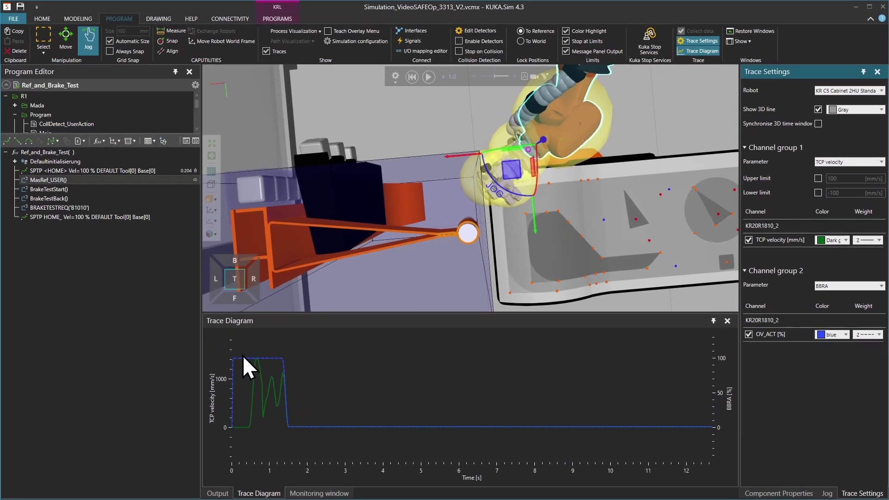
mouse_move(444, 241)
right_mouse_down()
mouse_move(573, 228)
mouse_move(571, 210)
right_mouse_up()
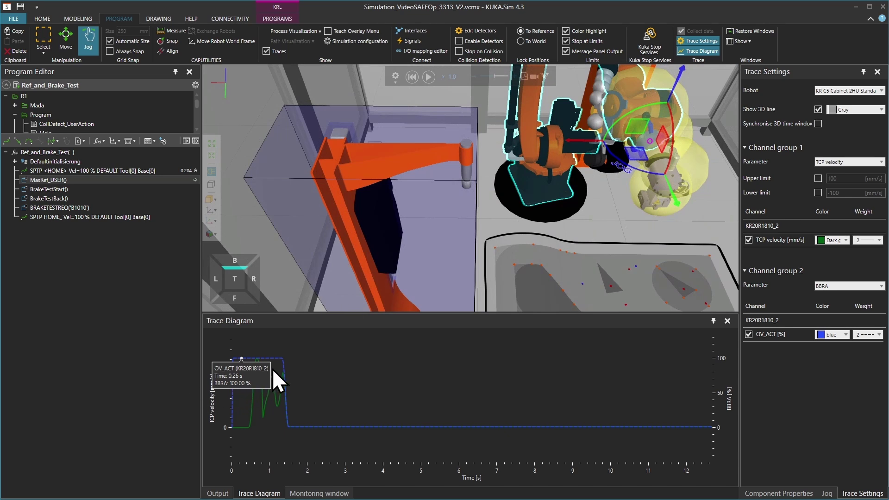
Step: Read velocity and override values at 1.34, 1.42, 2.02 and 4.16 s, then rerun the simulation
left_click(282, 377)
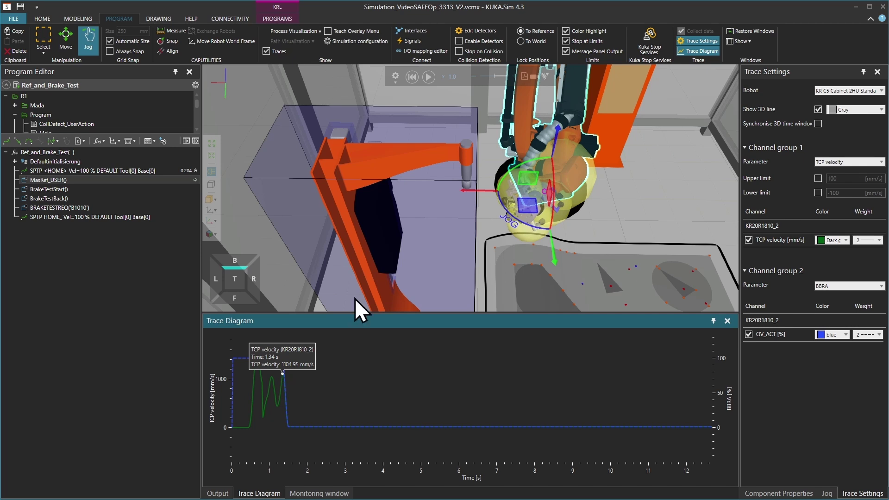
left_click(284, 395)
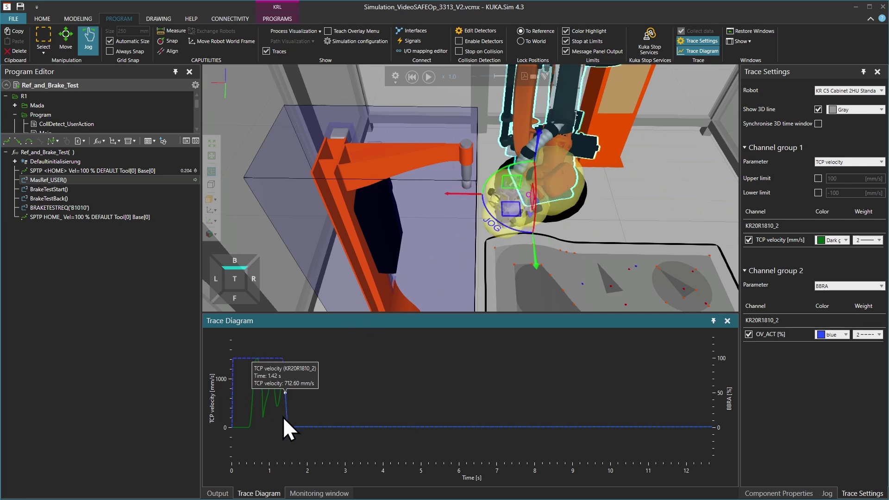
left_click(308, 426)
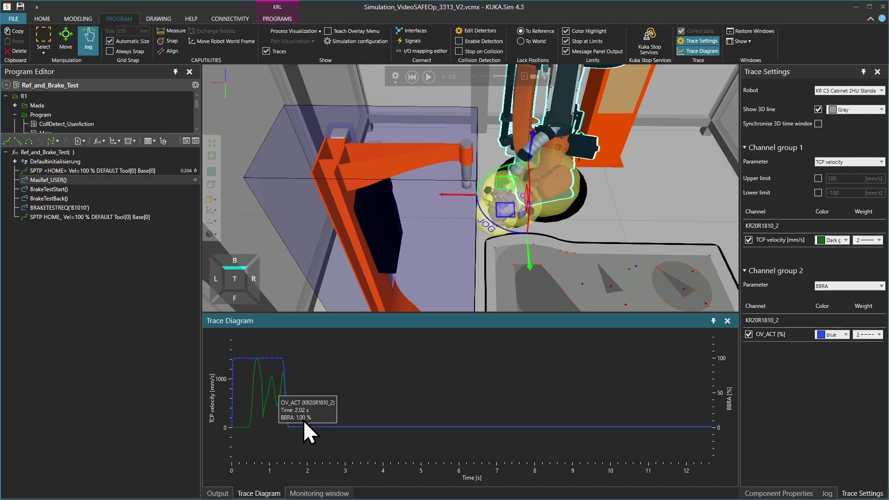
scroll(467, 220, "up", 3)
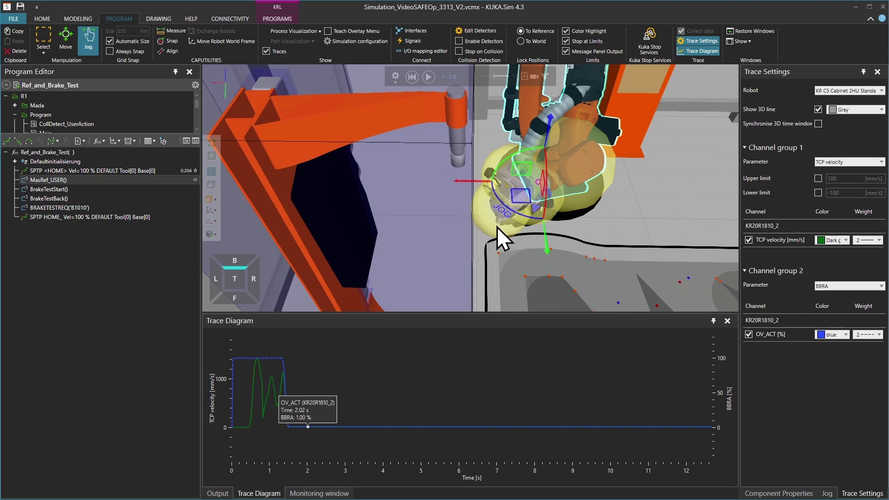
scroll(396, 437, "down", 2)
left_click(390, 431)
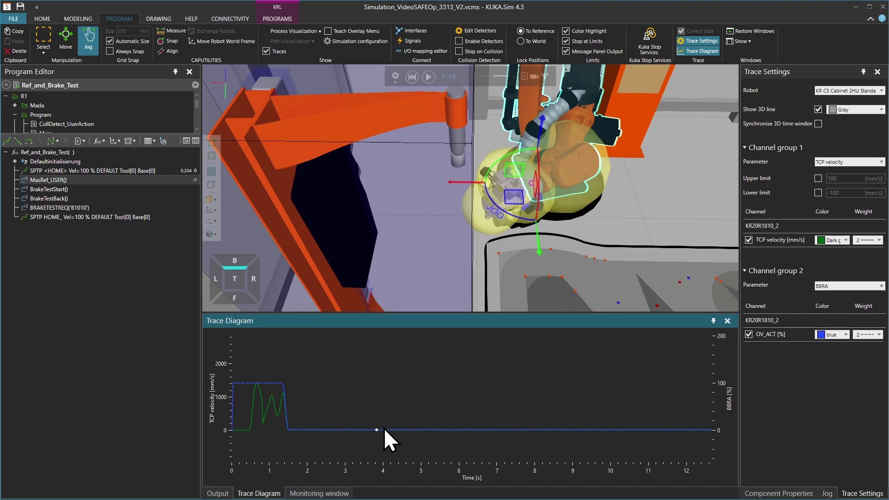
mouse_move(384, 430)
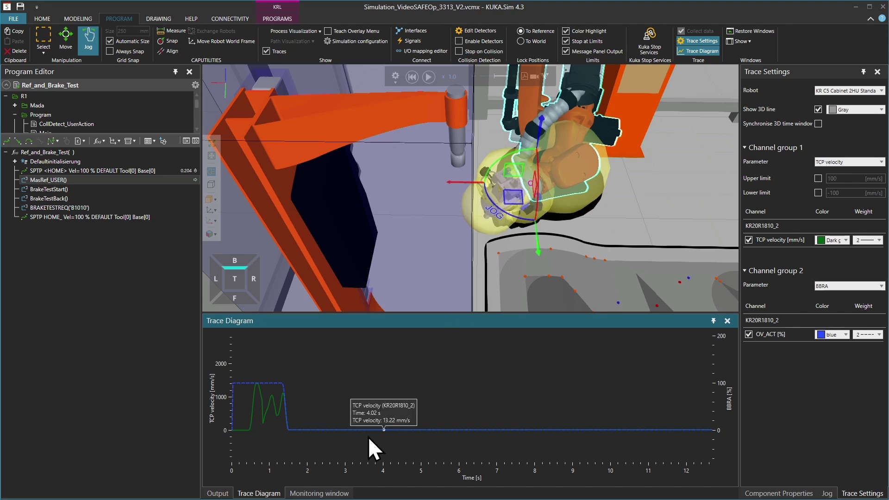
left_click(368, 434)
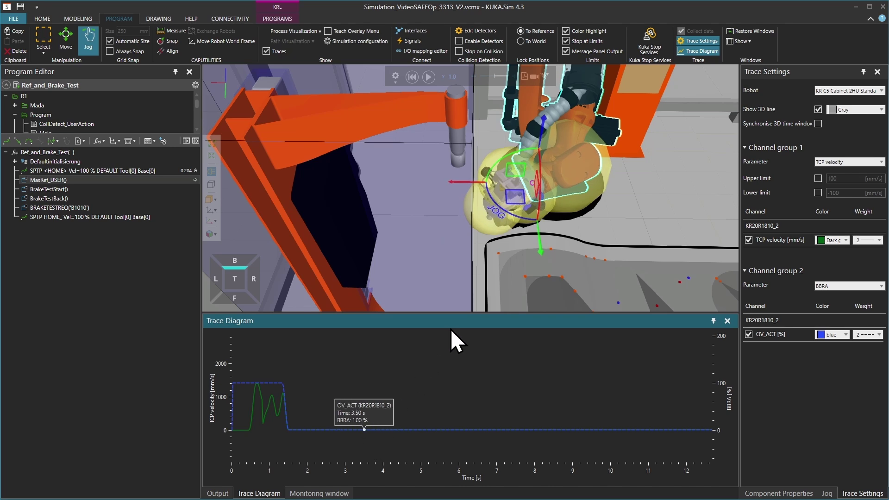
left_click(430, 78)
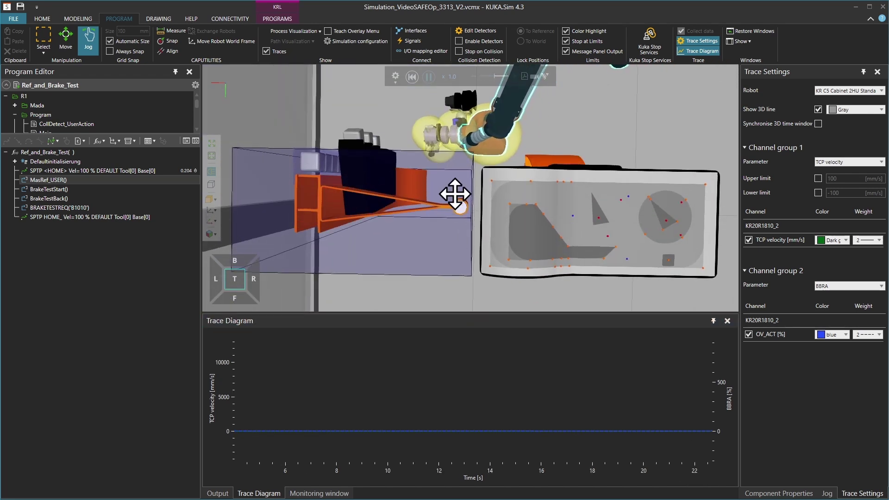
Step: Pan the trace to the latest velocity peak and pause the simulation
left_click(670, 478)
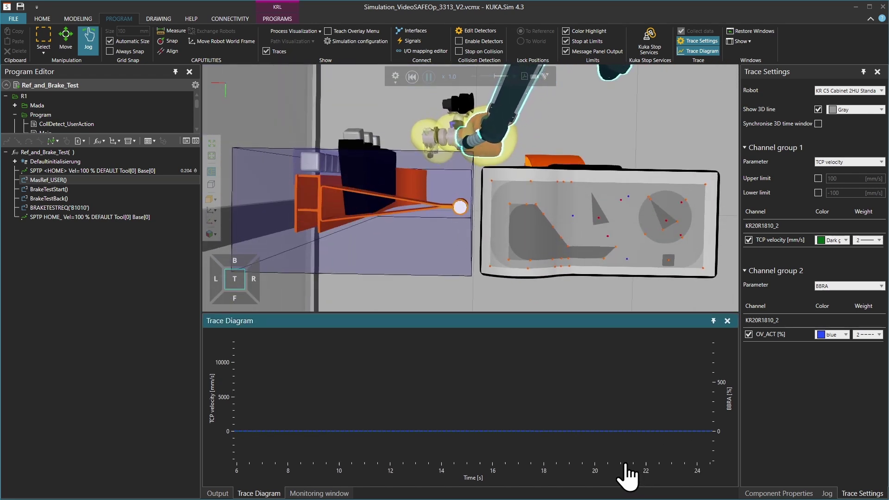
left_click_drag(601, 477, 268, 473)
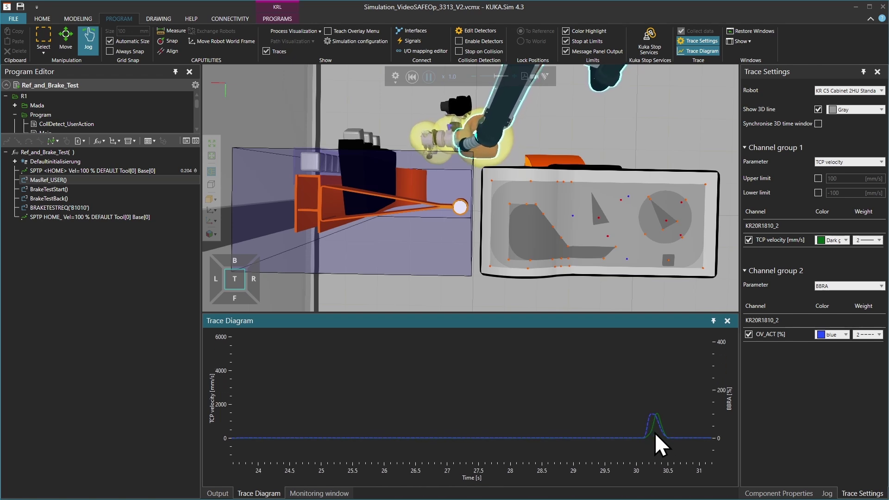
scroll(656, 433, "up", 2)
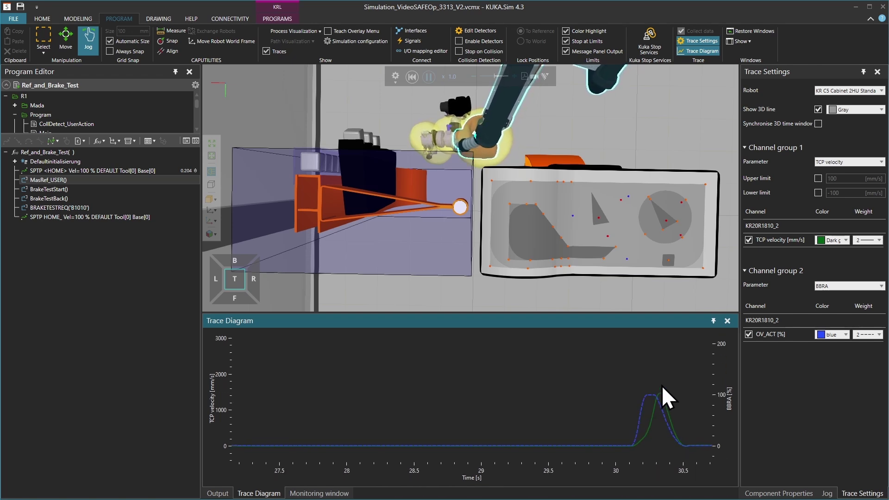
left_click(429, 77)
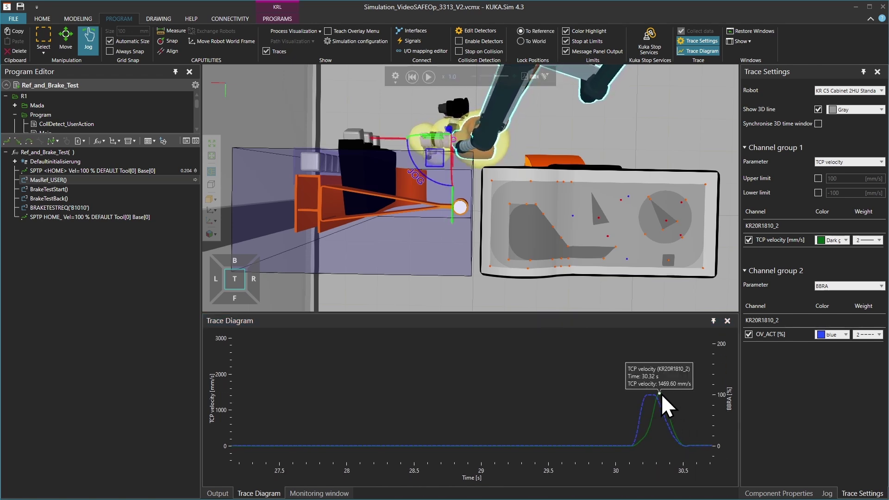
Step: Reset the robot to its start pose and view the whole cell from above
right_click_drag(453, 154, 459, 201)
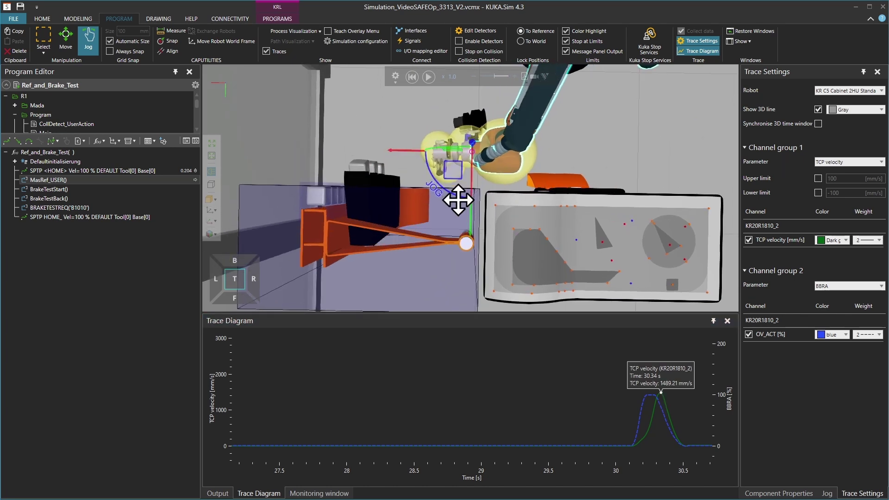
mouse_move(343, 195)
right_mouse_down()
mouse_move(393, 219)
mouse_move(420, 163)
right_mouse_up()
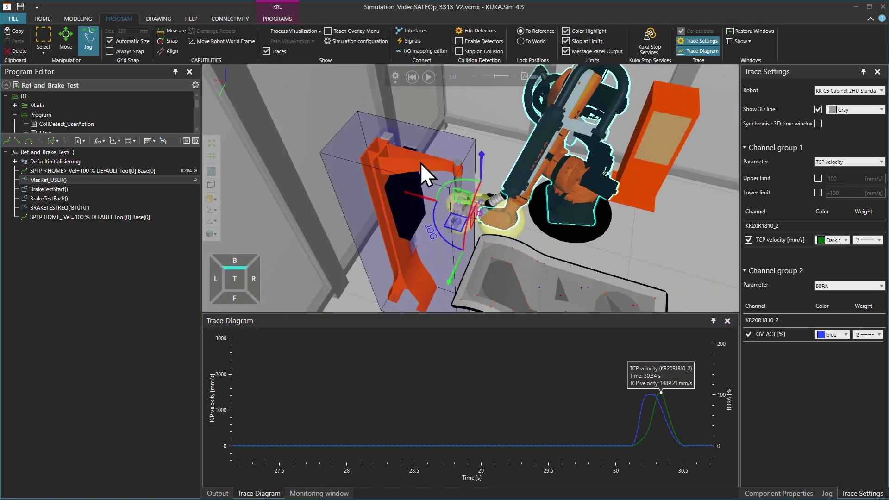
left_click(411, 76)
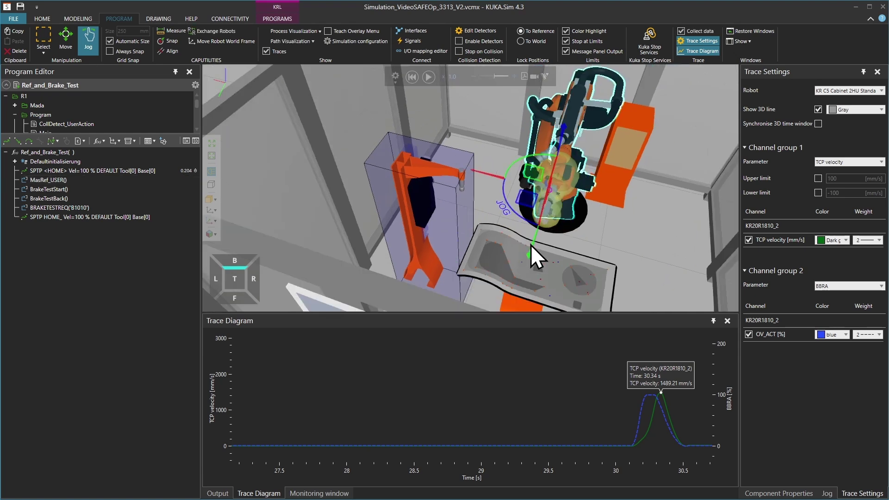
right_click_drag(531, 246, 563, 279)
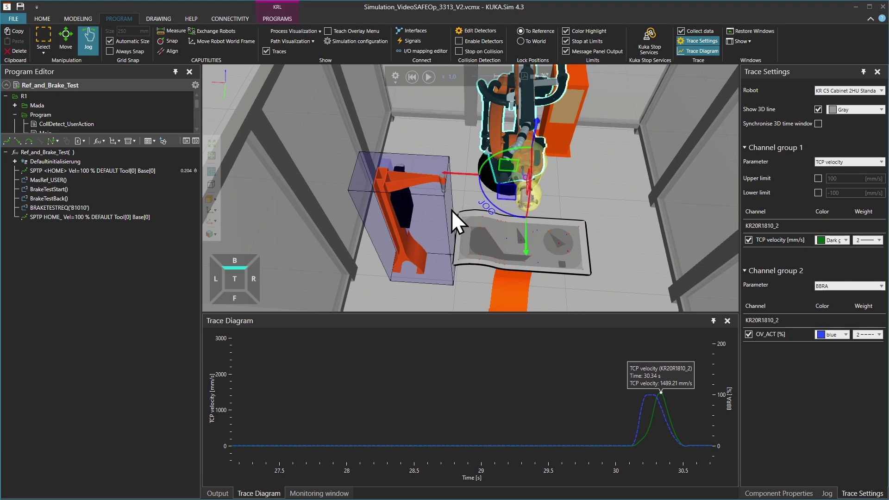
right_click_drag(451, 211, 457, 216)
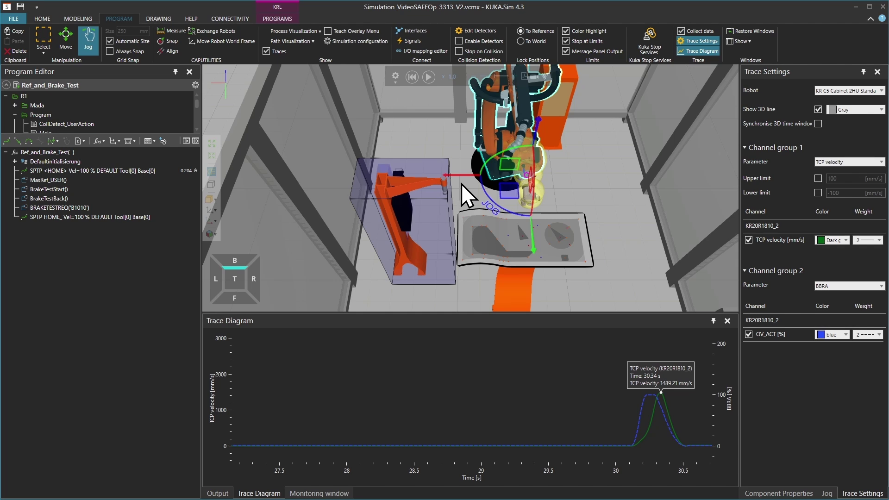
middle_click_drag(461, 184, 466, 210)
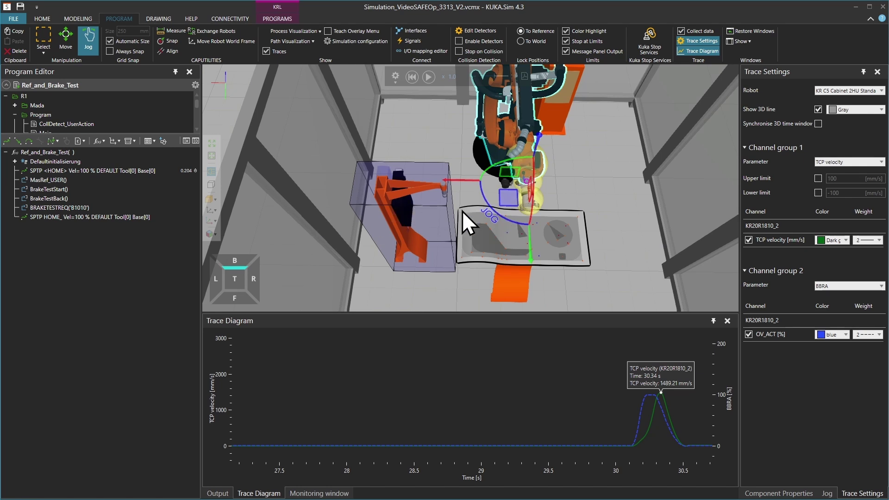
middle_click_drag(397, 221, 413, 171)
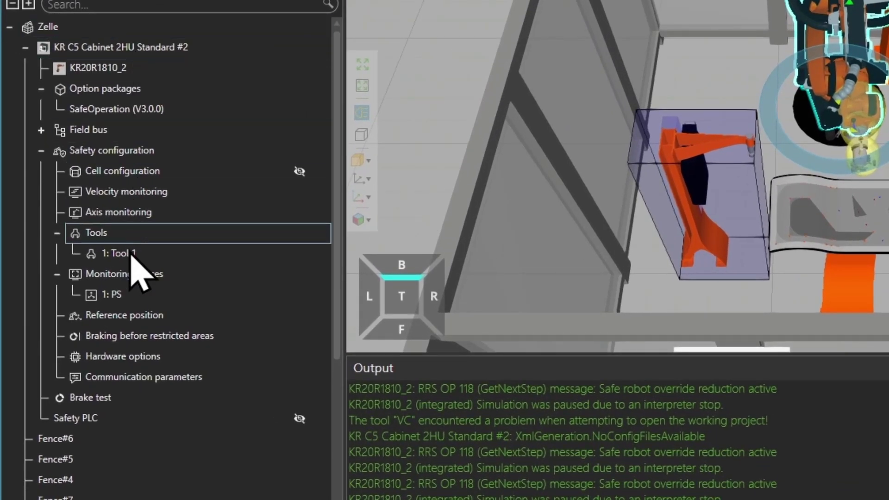
Step: Activate Braking before restricted areas in the safety configuration and start the simulation
left_click(143, 336)
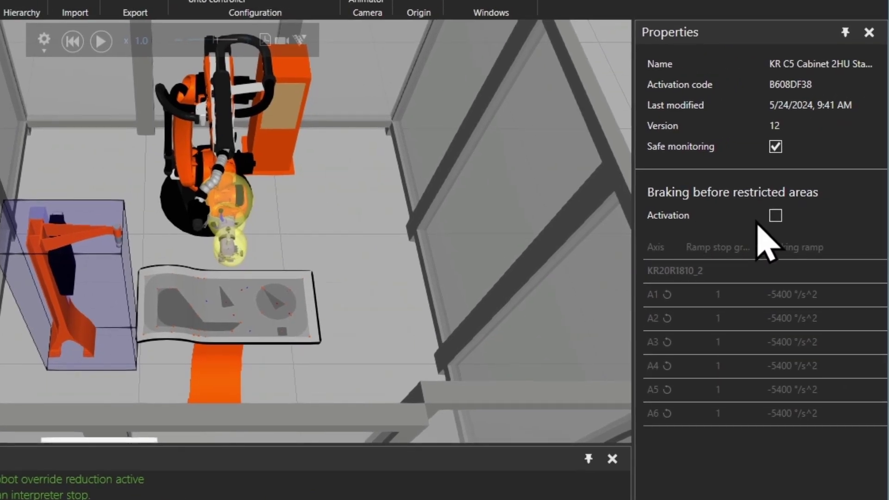
left_click(775, 217)
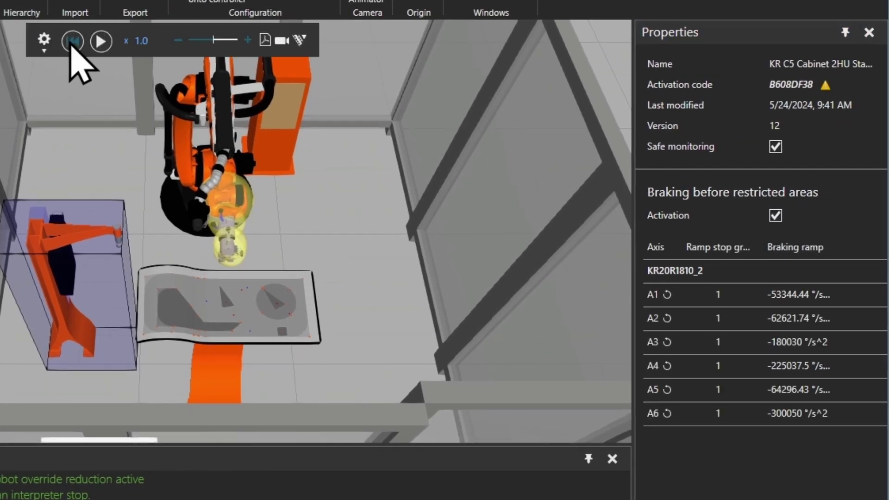
left_click(100, 41)
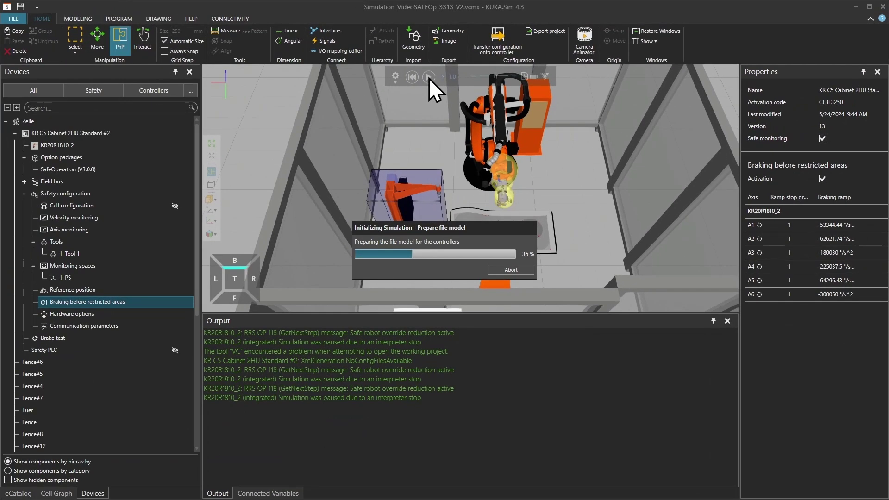
Step: Fit the trace diagram to the recorded data and pause the simulation
left_click(123, 22)
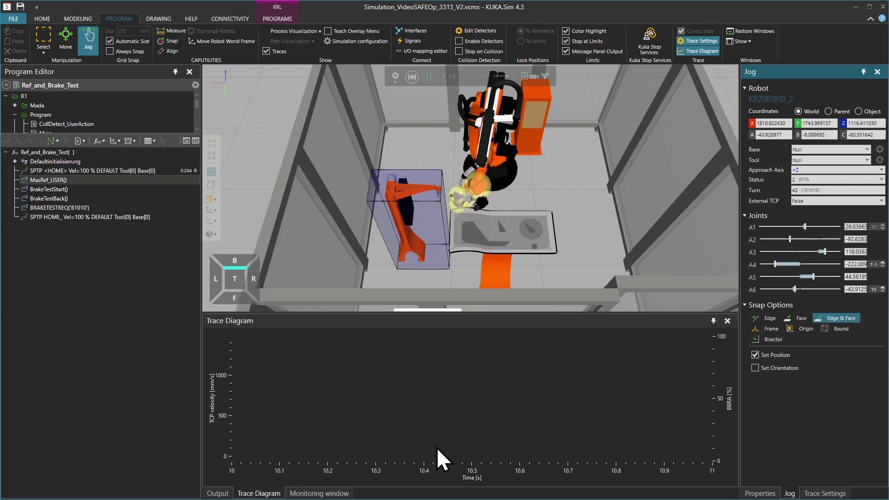
right_click(438, 473)
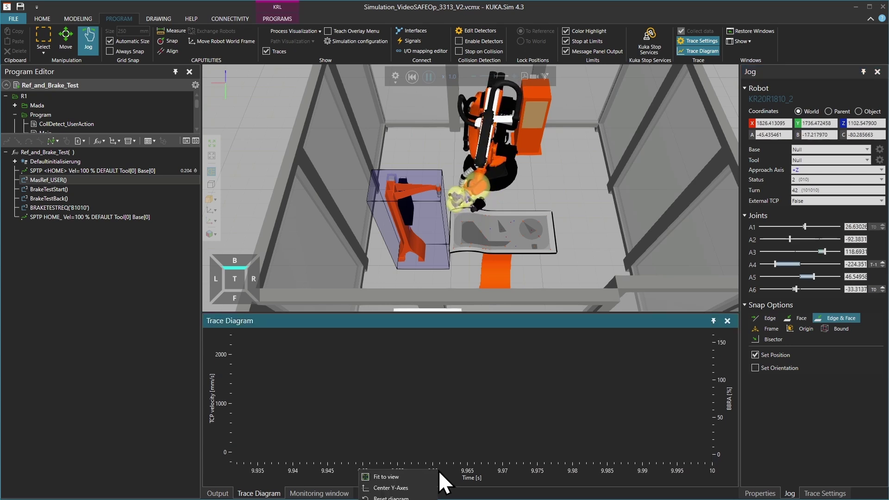
left_click(399, 477)
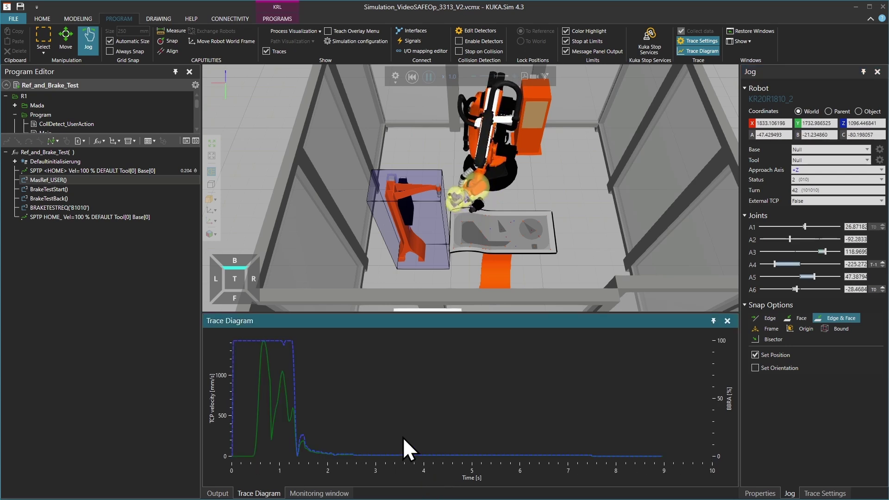
scroll(414, 272, "up", 2)
scroll(414, 273, "up", 2)
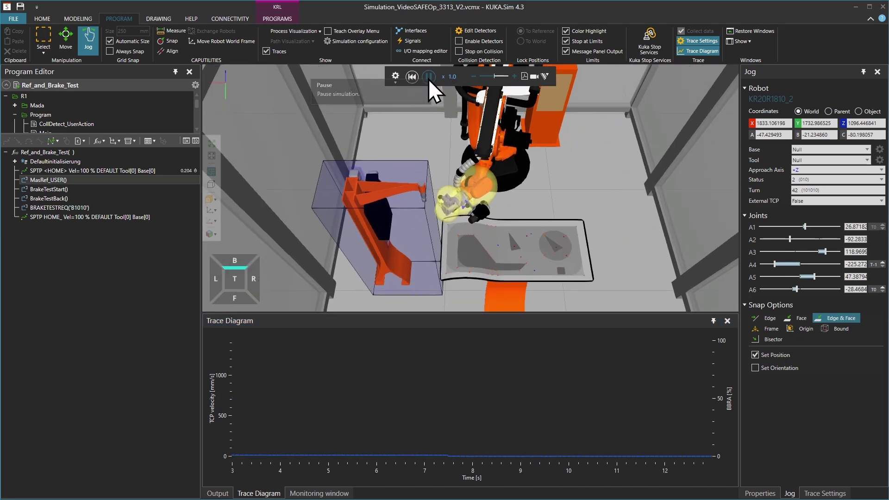
left_click(429, 77)
Step: Read robot pose and trace values at 0.83, 1.48, 1.52, 3.53, 7.09 and 8.08 s
left_click(433, 321)
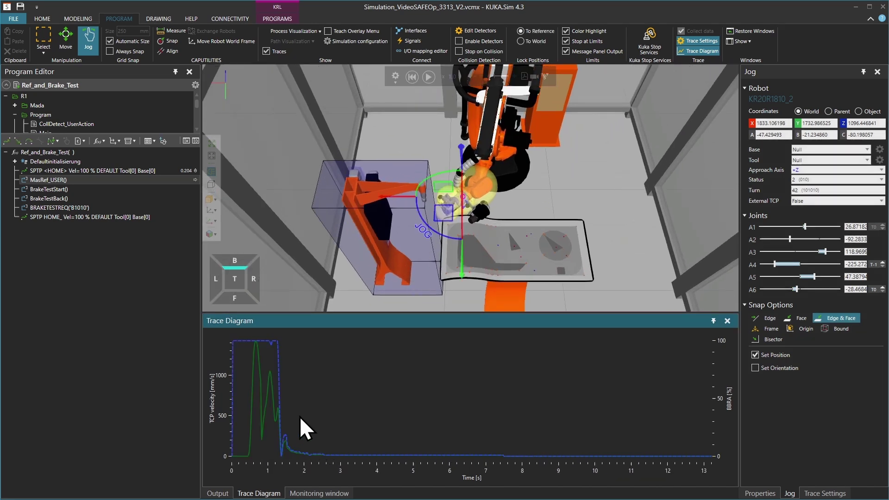
left_click(261, 341)
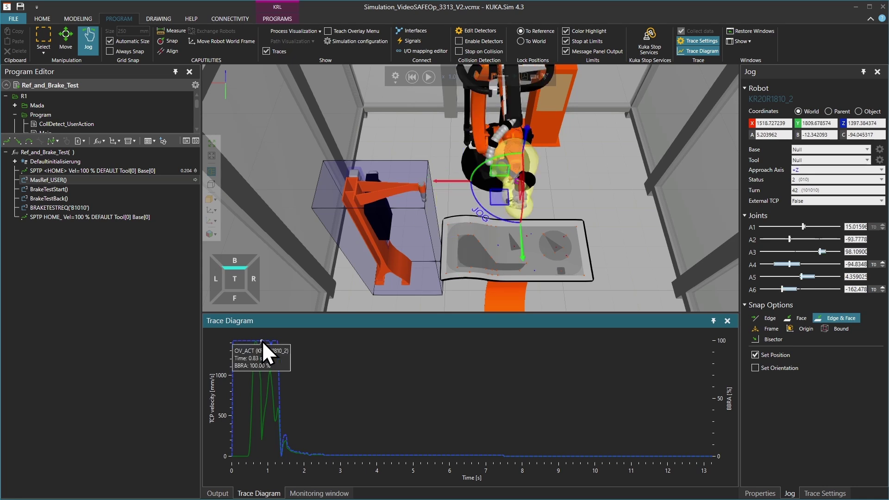
left_click(282, 396)
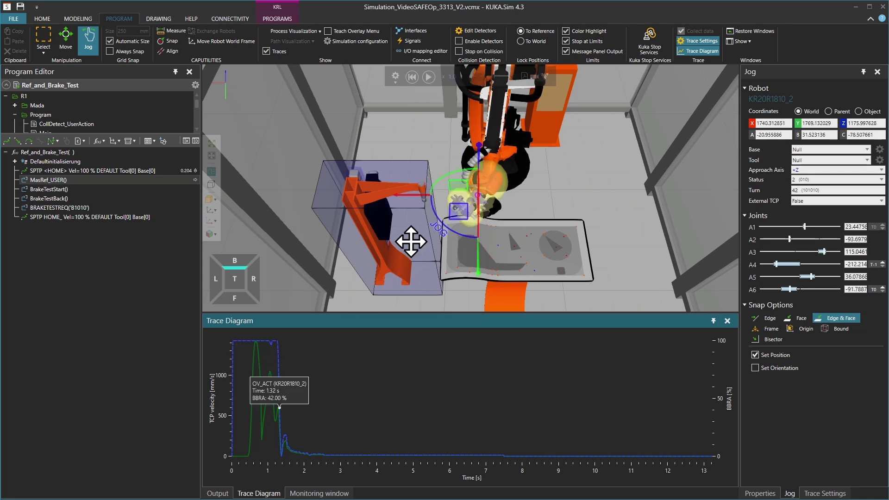
scroll(412, 240, "up", 3)
scroll(412, 240, "up", 2)
scroll(410, 261, "up", 2)
scroll(418, 251, "up", 2)
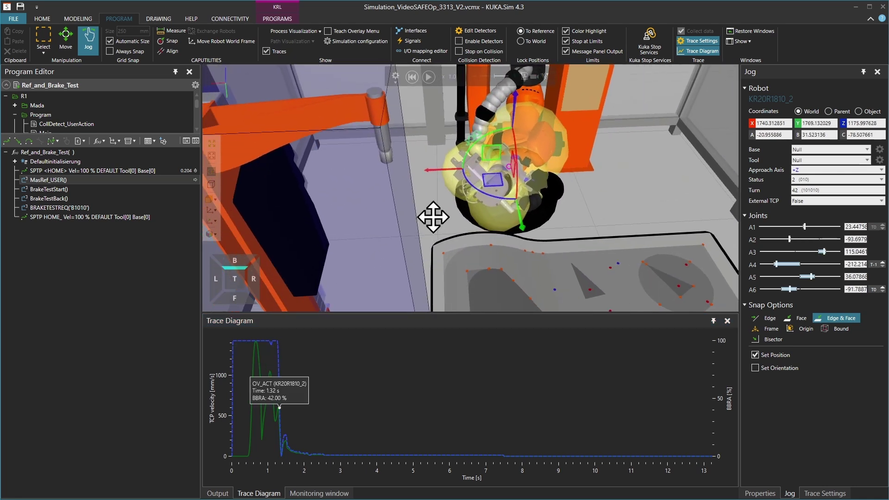
scroll(432, 216, "up", 2)
scroll(432, 214, "up", 1)
scroll(430, 212, "up", 2)
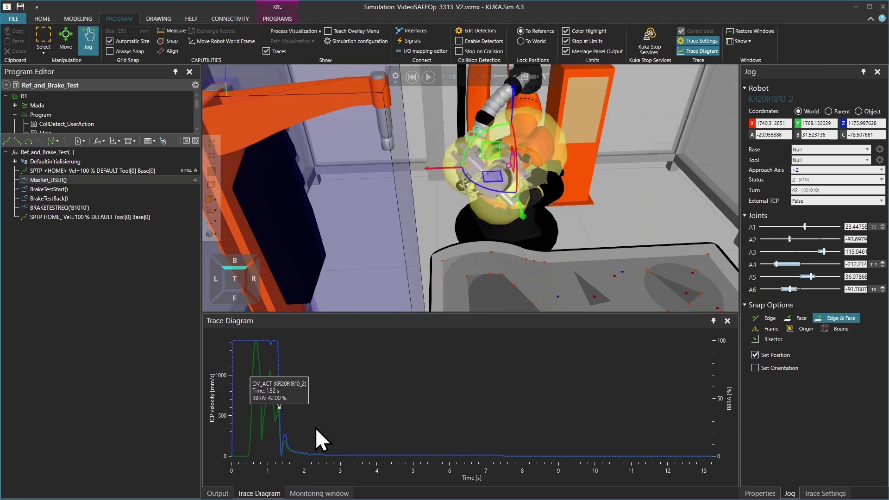
left_click(285, 451)
left_click(294, 451)
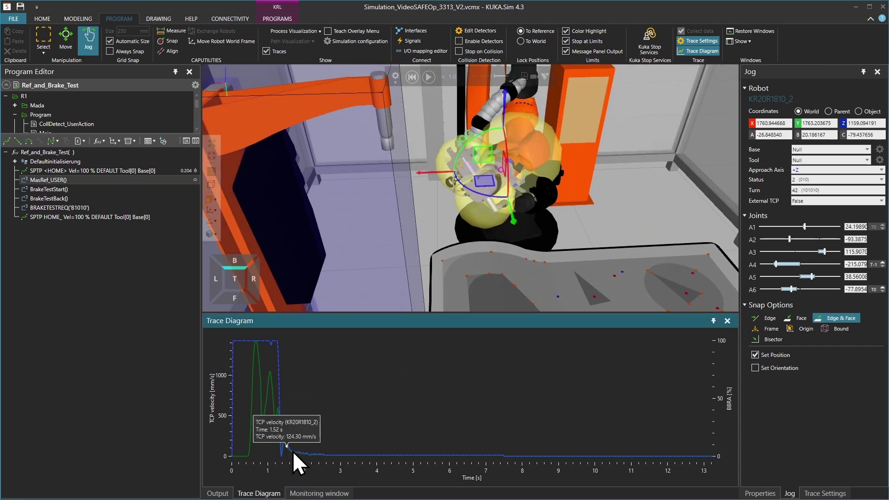
left_click(340, 455)
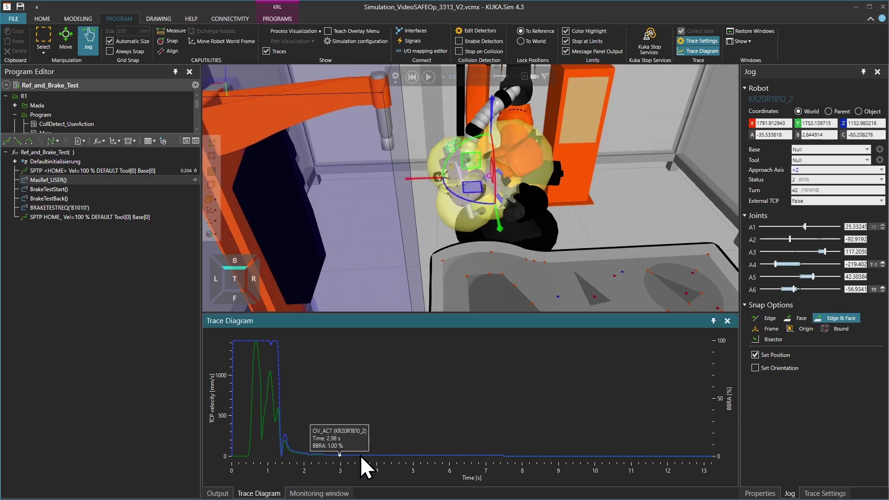
left_click(360, 455)
left_click(464, 456)
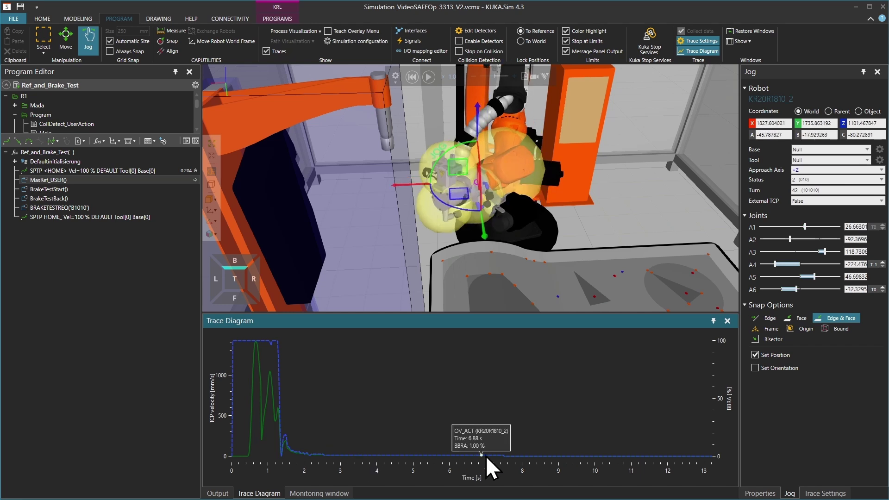
left_click(526, 456)
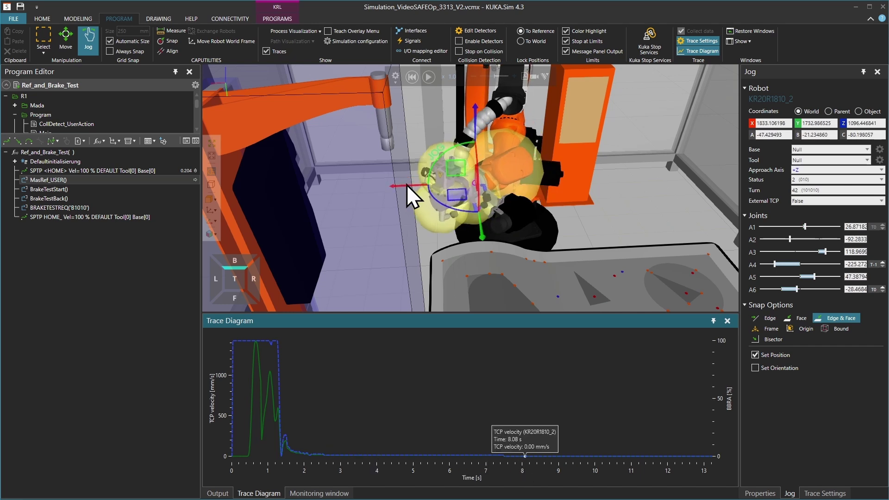
mouse_move(407, 185)
right_mouse_down()
mouse_move(451, 160)
mouse_move(455, 147)
right_mouse_up()
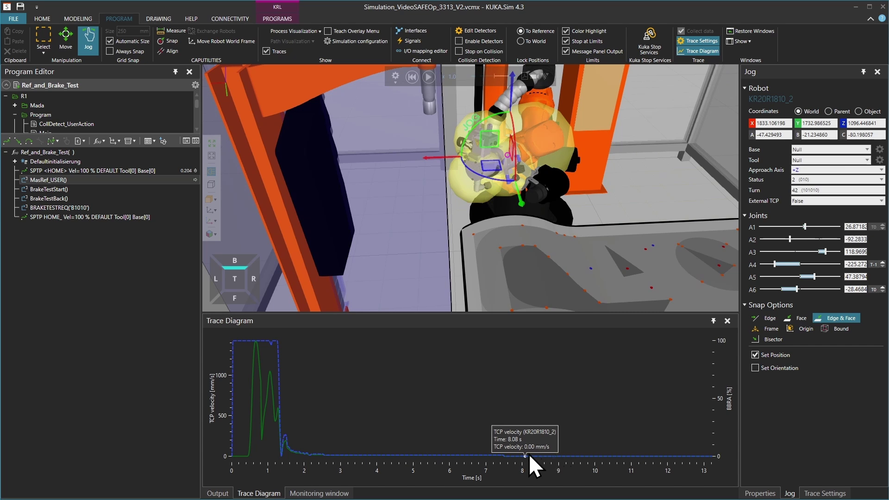
scroll(527, 454, "down", 1)
scroll(518, 444, "down", 2)
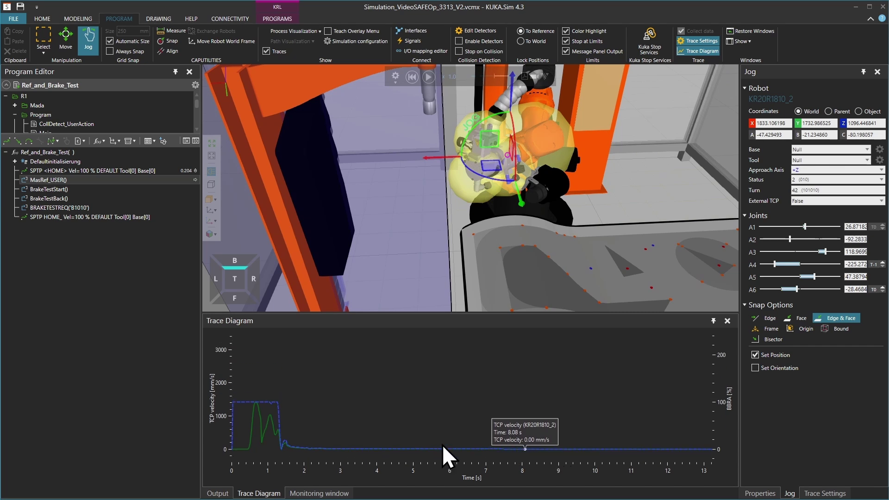
Step: Orbit to a top-down view of the whole robot cell
right_click_drag(529, 277, 516, 212)
scroll(515, 212, "down", 2)
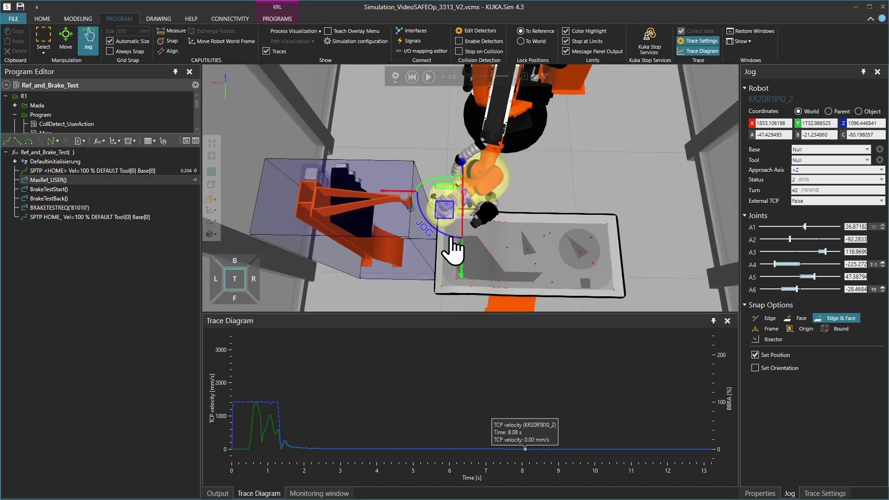
scroll(709, 143, "down", 2)
scroll(662, 201, "down", 2)
scroll(662, 200, "down", 1)
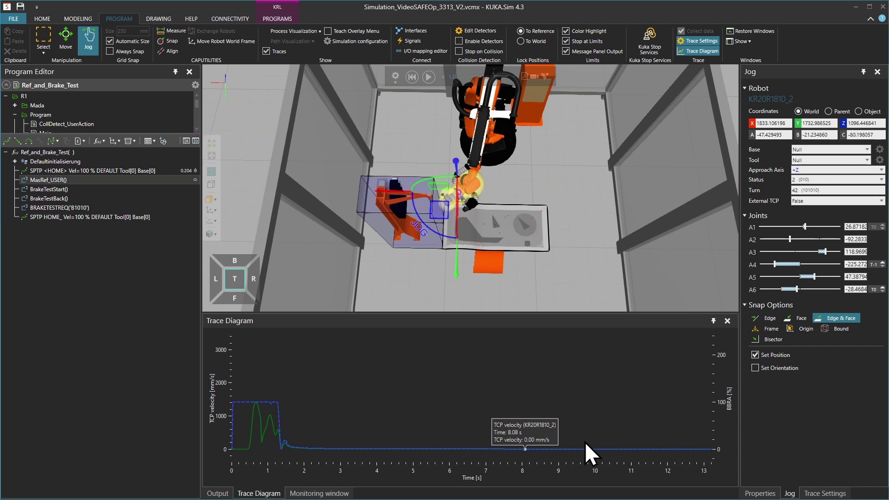
Step: Reset, make Main the active program, and touch up P1 at a jogged X position
left_click(412, 77)
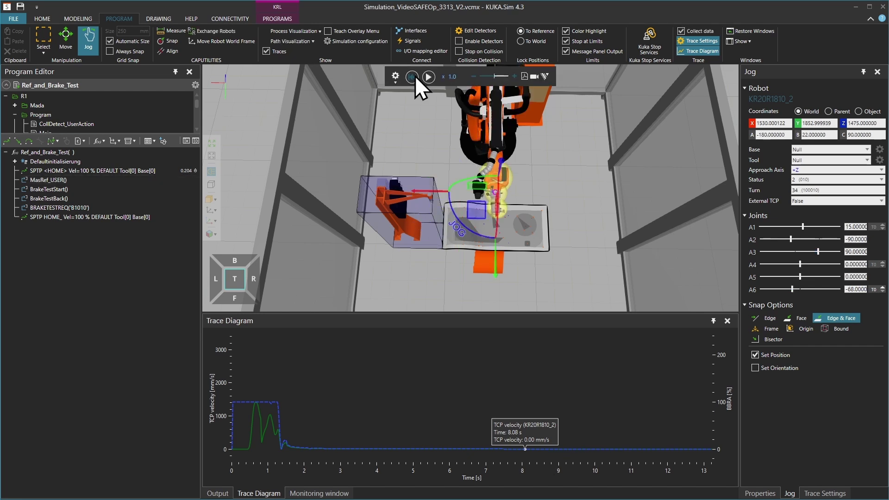
left_click(81, 133)
double_click(82, 127)
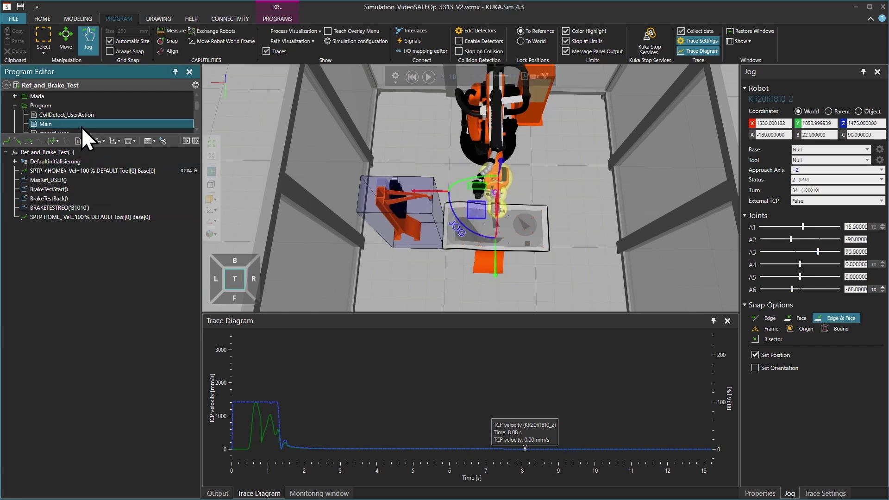
left_click_drag(423, 179, 396, 177)
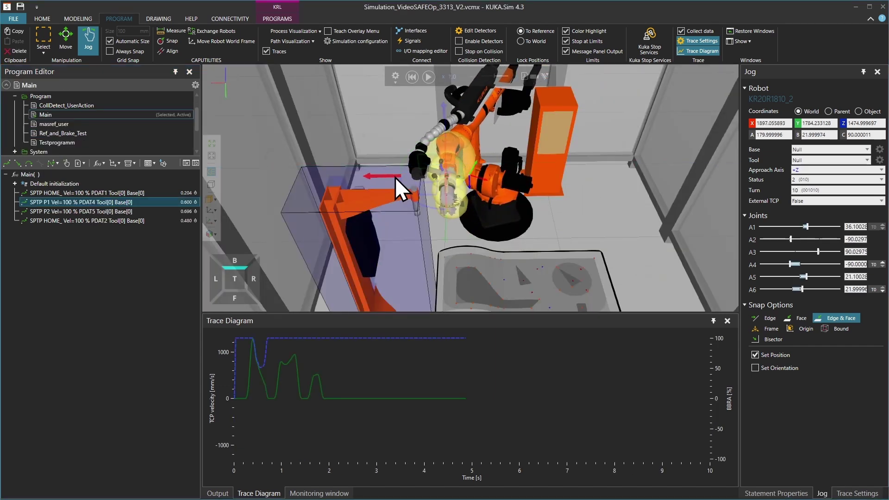
right_click(81, 202)
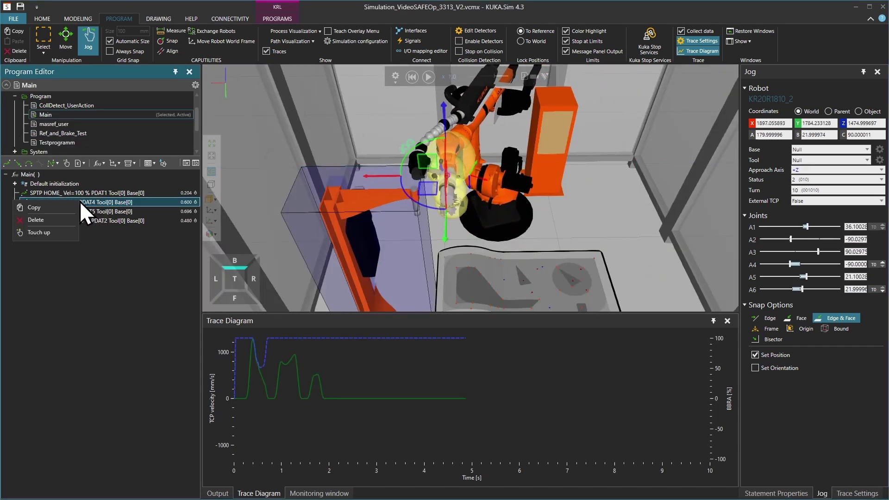
left_click(51, 233)
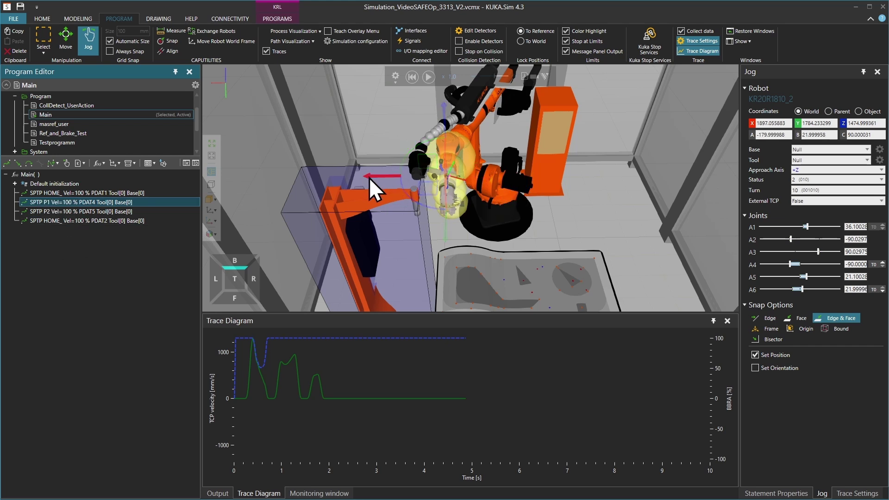
Step: Jog the tool back along X and up in Z, then touch up P2
left_click_drag(369, 178, 451, 179)
left_click_drag(534, 141, 535, 96)
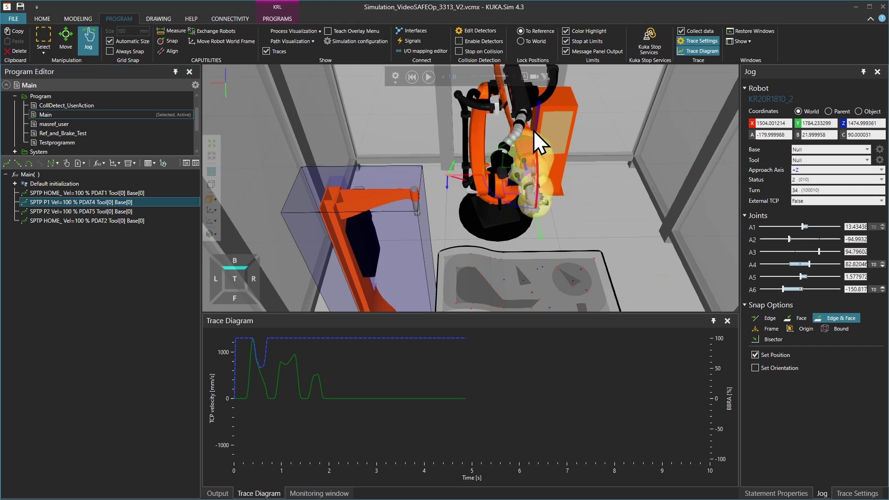
left_click(78, 212)
right_click(79, 212)
left_click(49, 244)
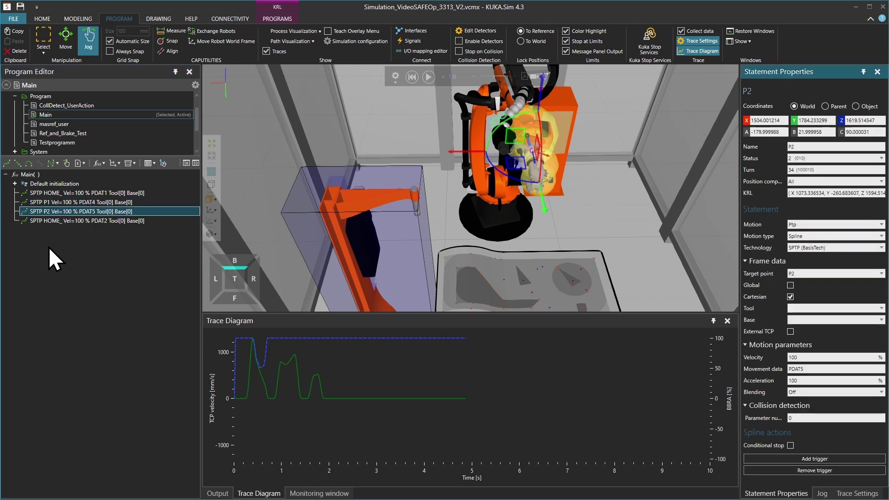
Step: Run the Main program and restart it from the beginning
left_click(412, 77)
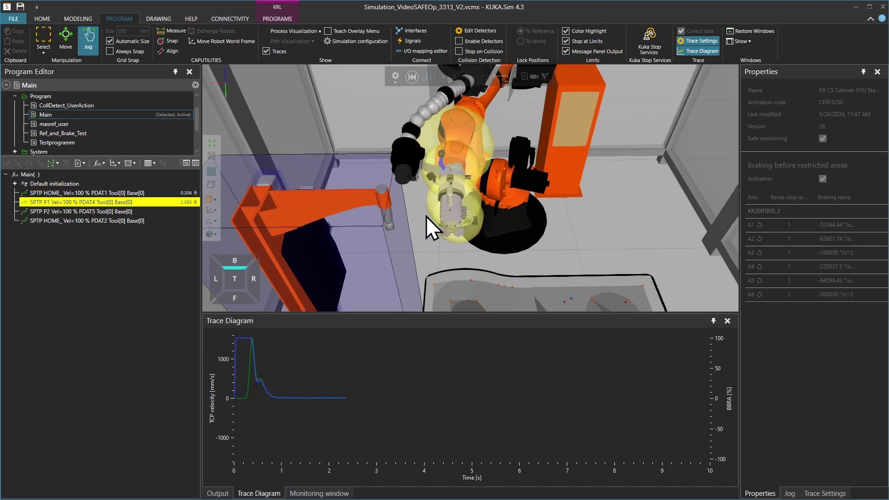
right_click_drag(426, 216, 421, 215)
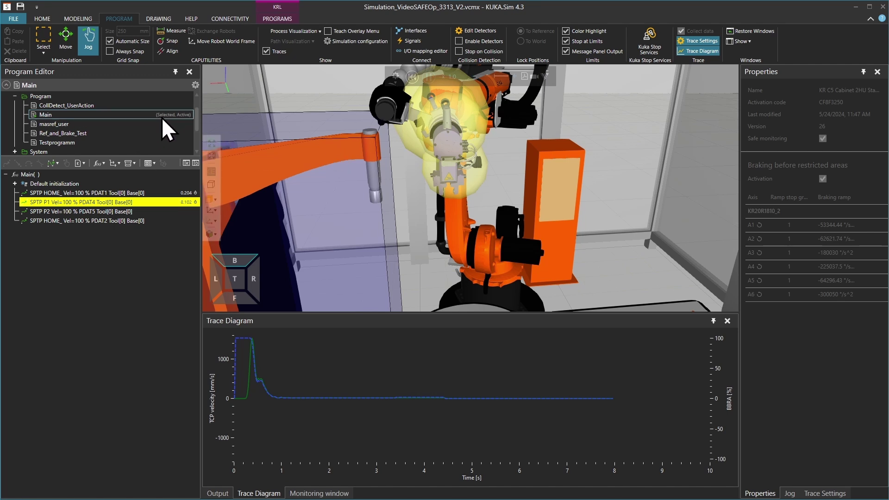
left_click(414, 77)
Step: Select SPTP P1, zoom in closer on the robot, and touch up P2 at the current pose
left_click(69, 203)
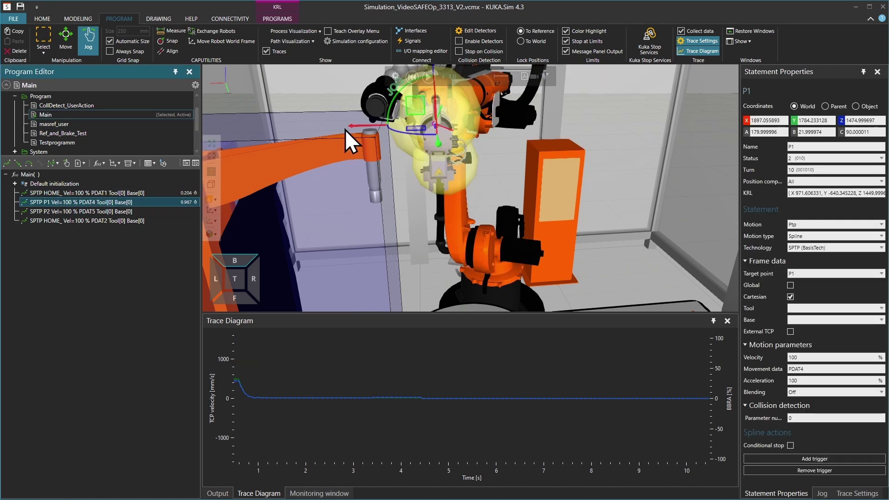
right_click_drag(364, 149, 362, 147)
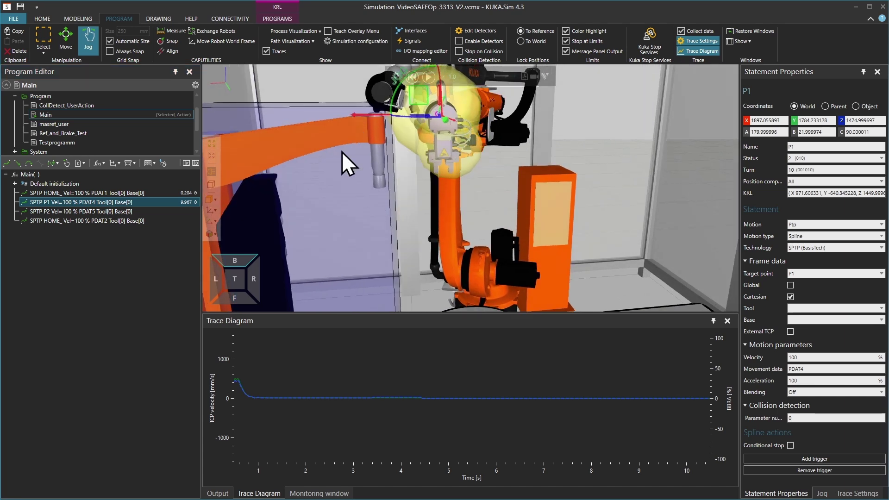
left_click(213, 185)
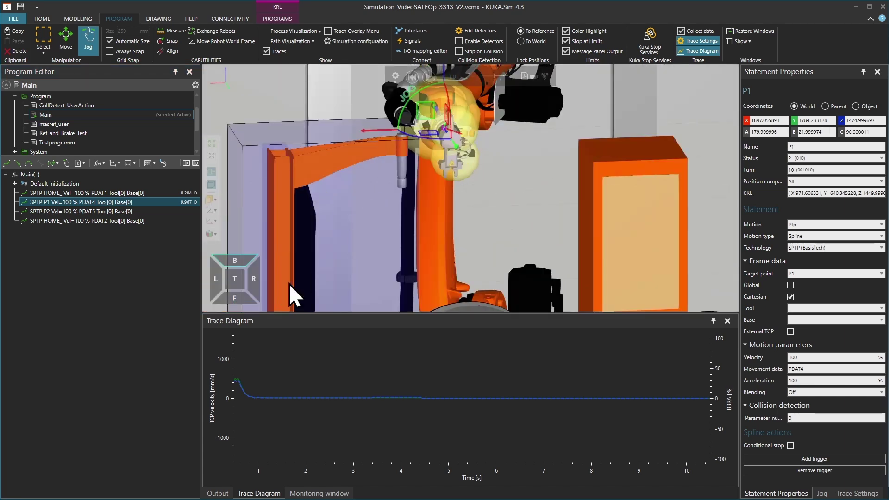
left_click(239, 265)
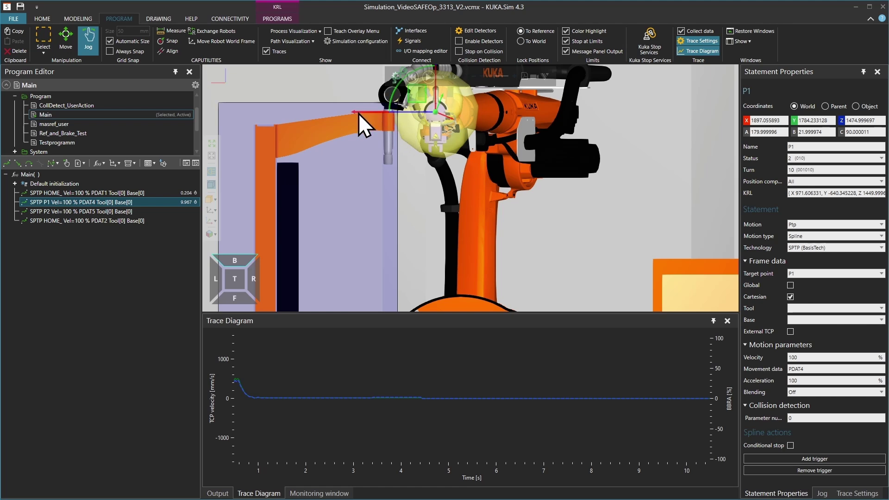
left_click_drag(389, 115, 379, 112)
right_click(117, 210)
left_click(101, 236)
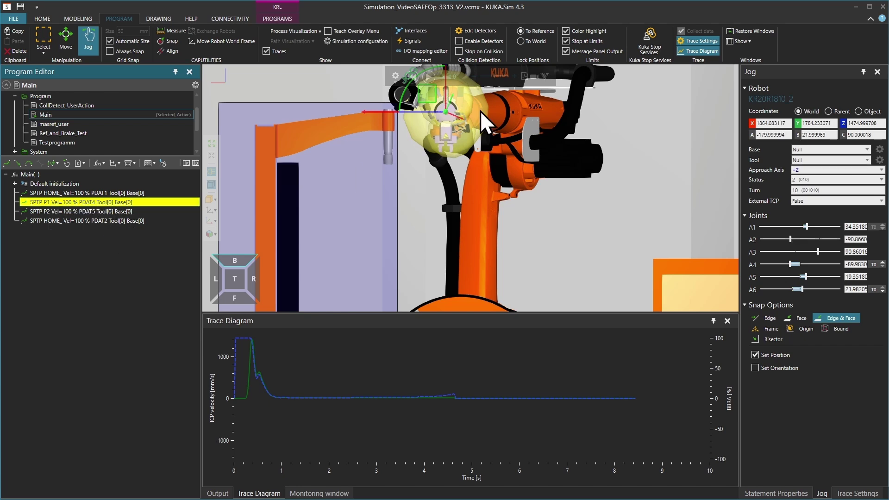
Step: Restart the simulation, orbit around the robot, and pause it mid-run
left_click(429, 77)
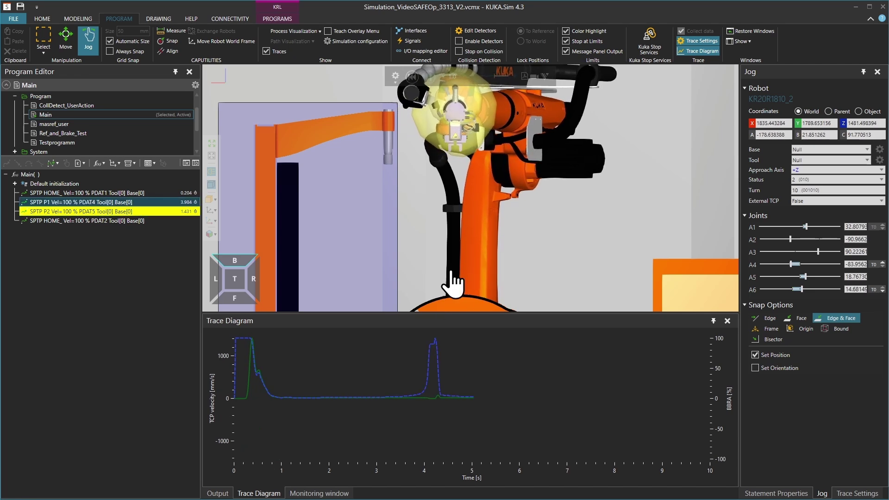
right_click_drag(482, 166, 463, 248)
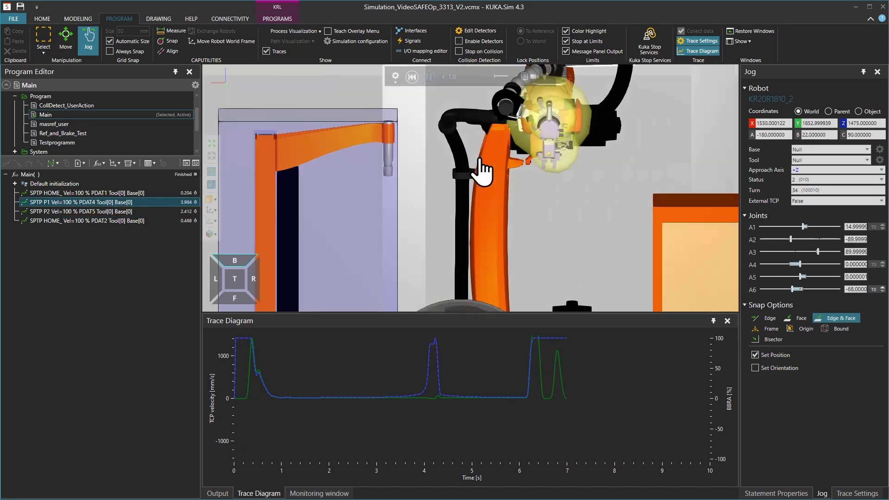
scroll(463, 248, "down", 3)
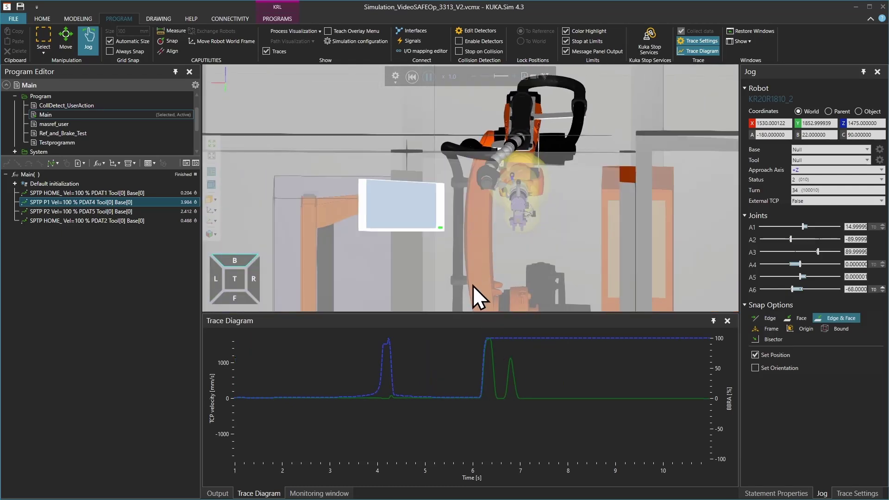
left_click(431, 83)
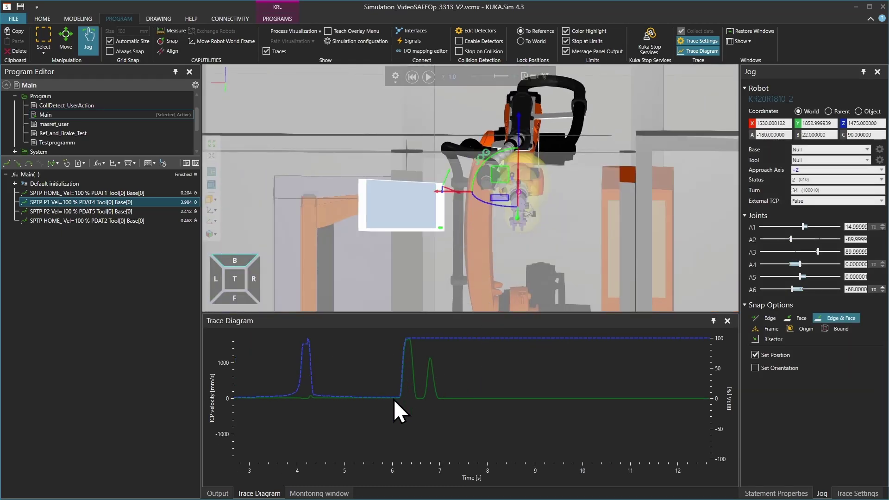
Step: Pose the robot at trace points 4.28, 4.81, 6.18, 6.29 and 6.79 s
left_click(310, 394)
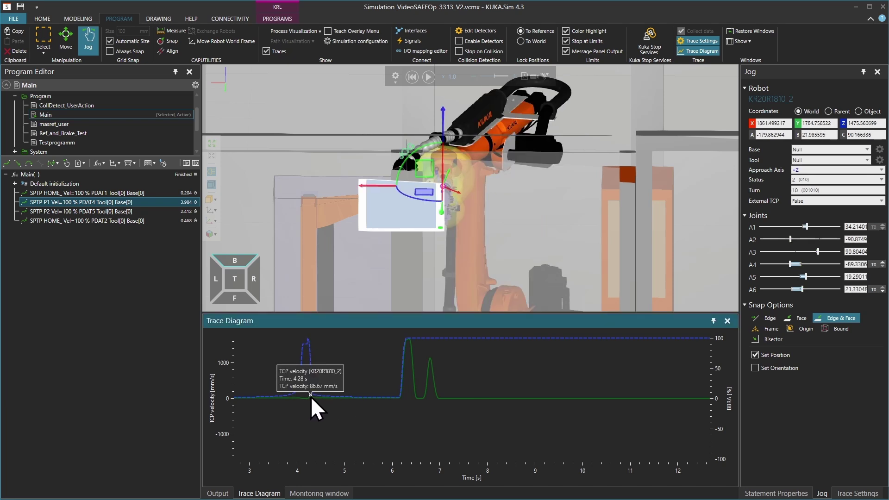
left_click(336, 397)
left_click_drag(367, 398, 401, 391)
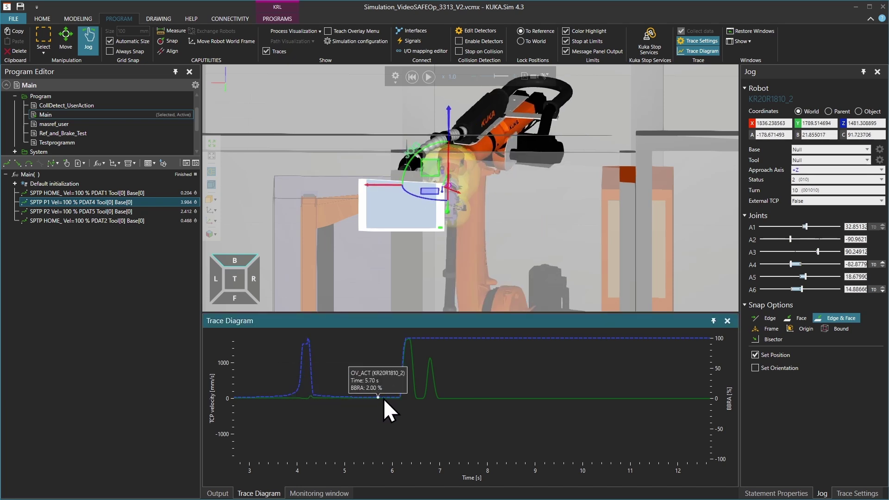
left_click(407, 339)
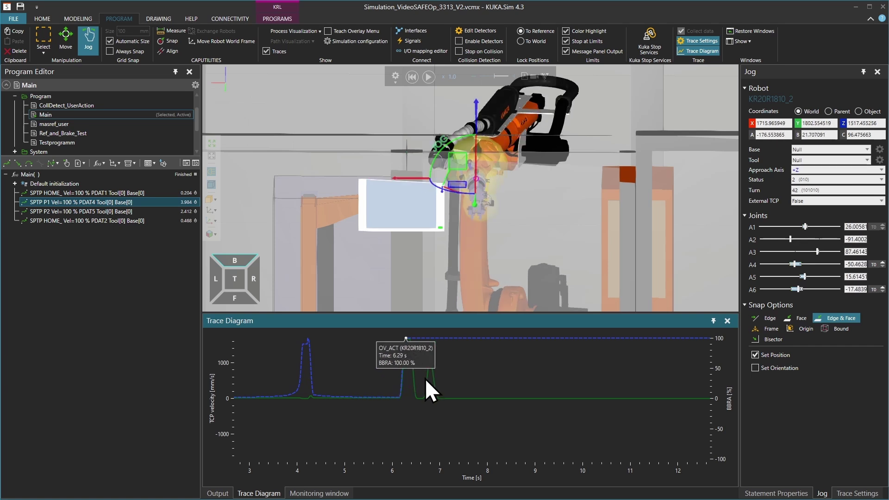
left_click(421, 398)
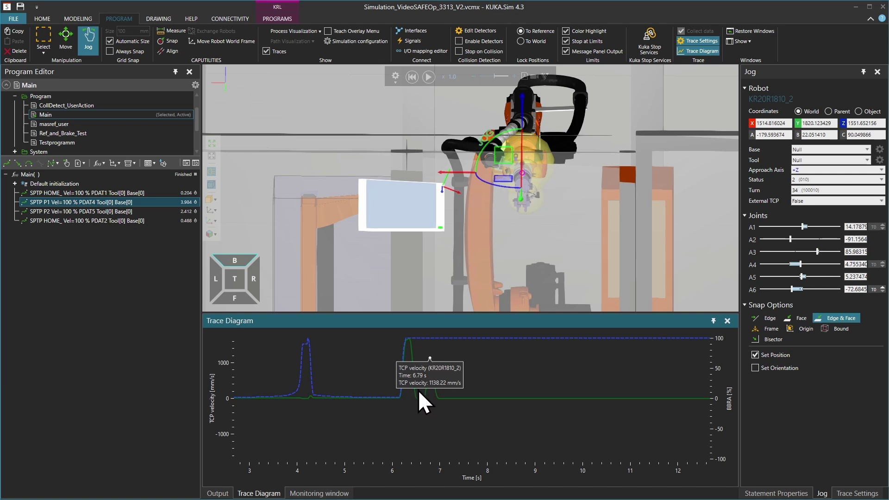
Step: Switch the 3D view to perspective and select the SPTP P2 motion
right_click_drag(514, 233, 510, 240)
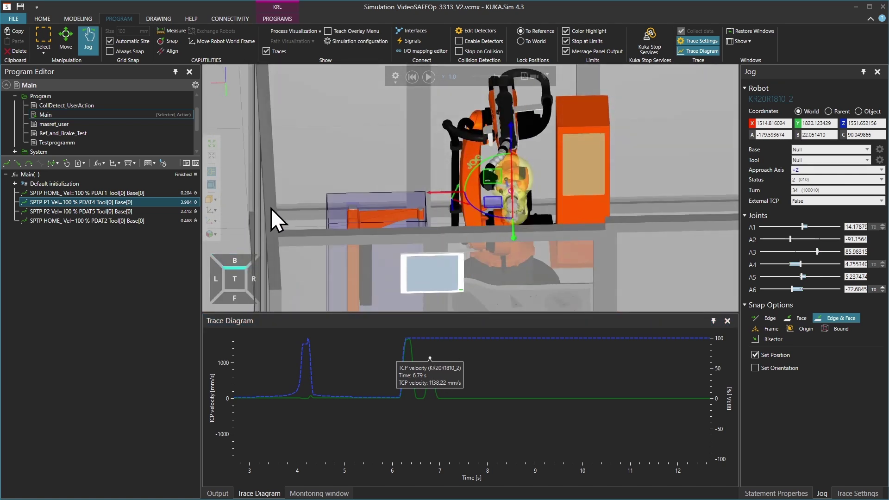
left_click(215, 185)
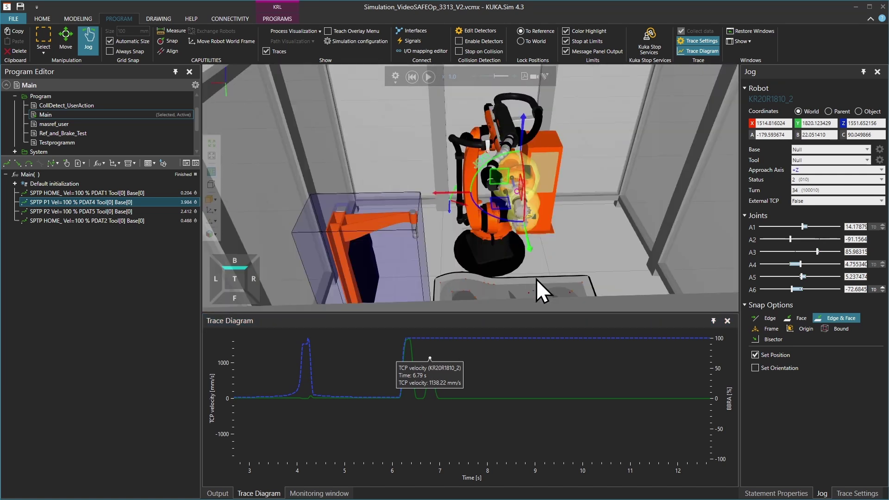
right_click_drag(539, 270, 512, 248)
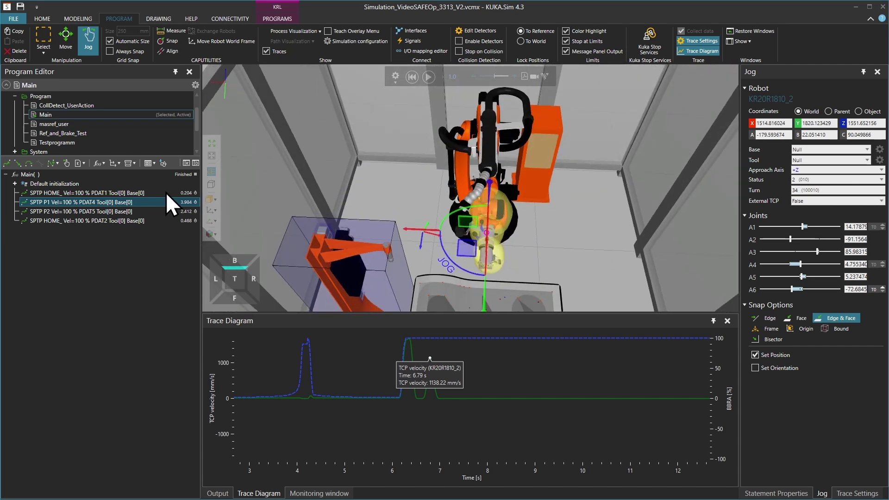
left_click(121, 211)
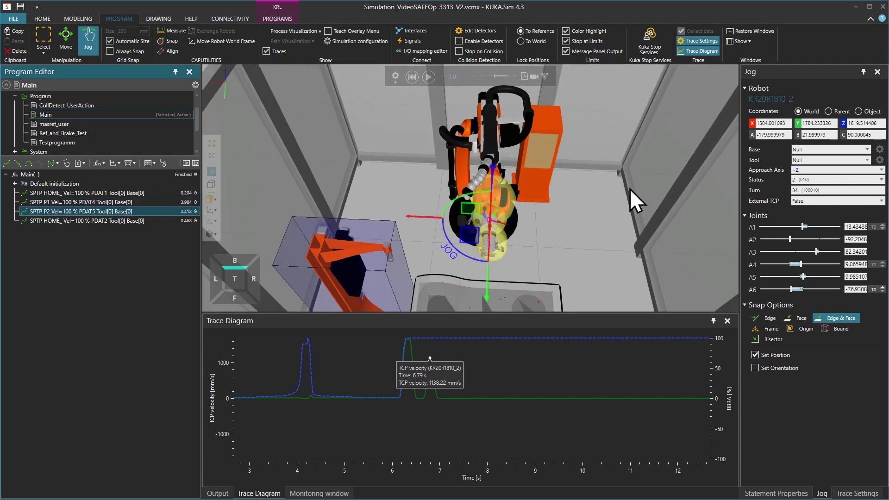
Step: Move and rotate the tool to a new pose, then touch up P2 there
left_click_drag(473, 203, 634, 203)
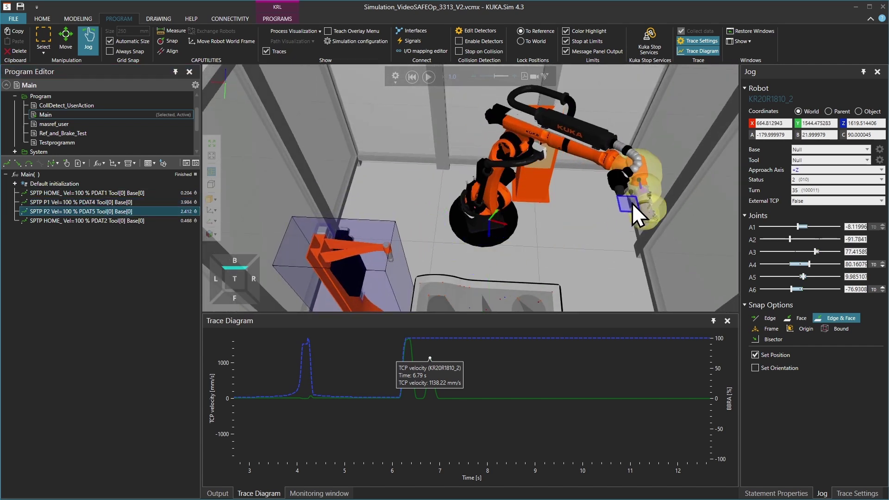
right_click_drag(634, 202, 482, 223)
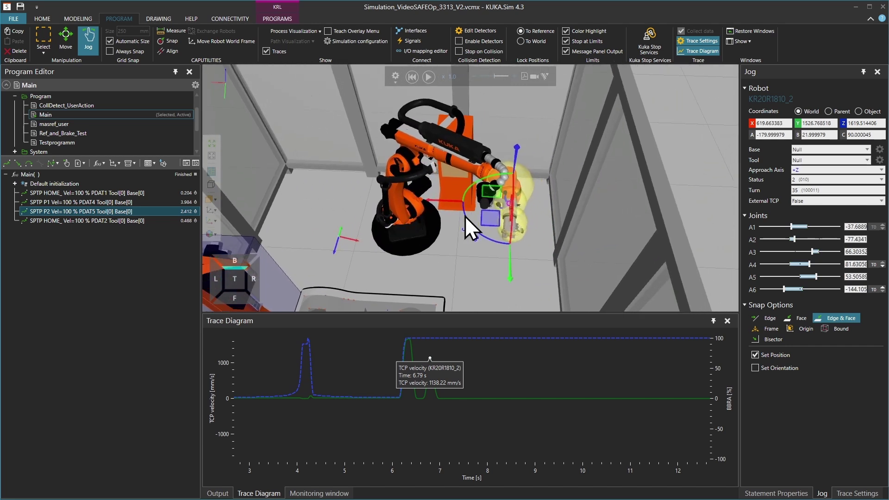
mouse_move(482, 222)
left_mouse_down()
mouse_move(543, 210)
mouse_move(518, 227)
left_mouse_up()
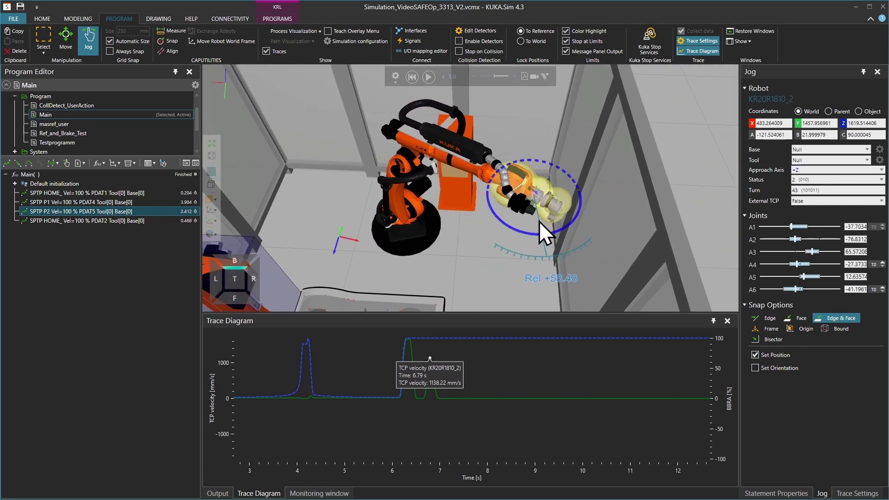
left_click_drag(517, 226, 543, 216)
right_click_drag(542, 211, 530, 232)
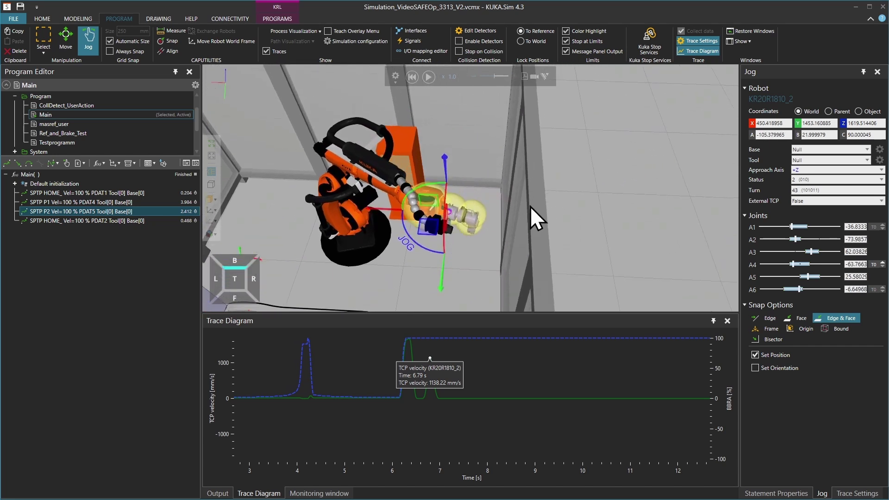
left_click_drag(439, 242, 449, 239)
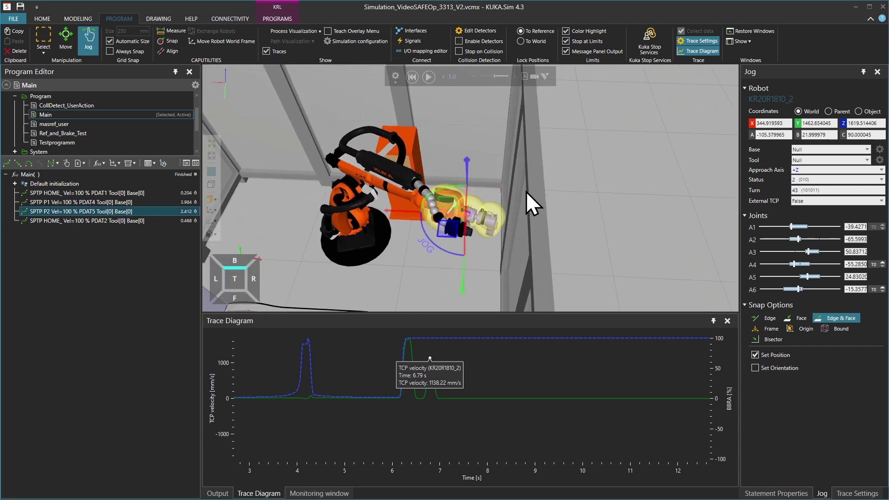
right_click_drag(520, 209, 495, 238)
right_click(132, 208)
left_click(100, 239)
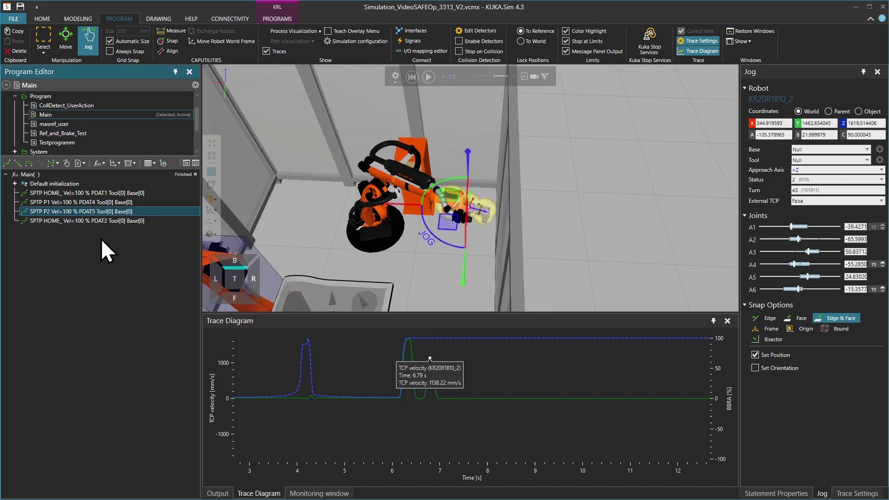
Step: Run the Main program from the start, orbiting the view and scrolling the trace to later times
left_click(412, 77)
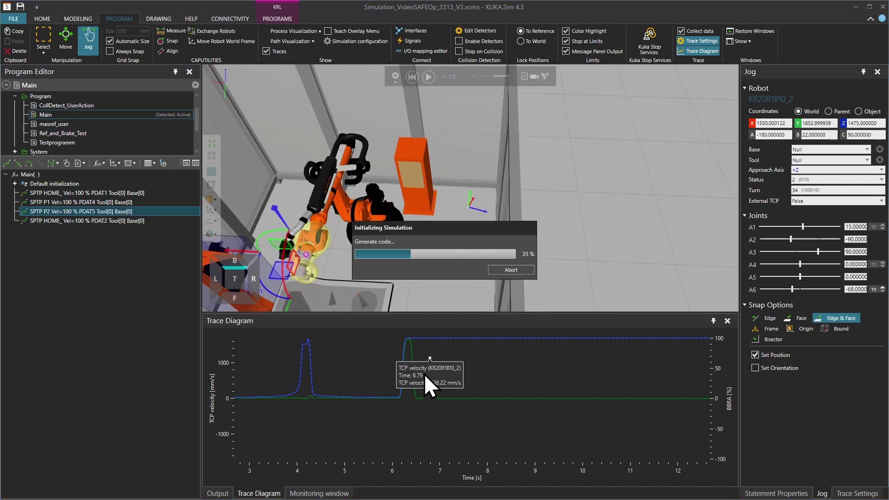
right_click_drag(331, 277, 467, 265)
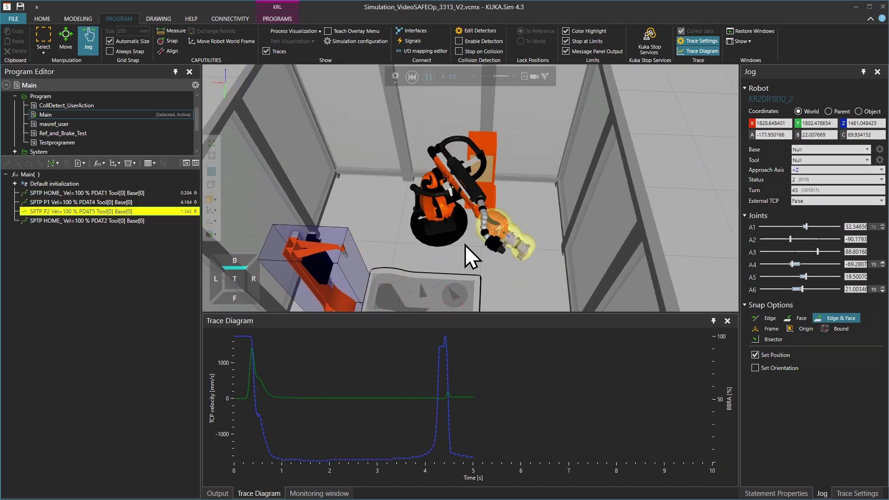
mouse_move(494, 260)
right_mouse_down()
mouse_move(423, 272)
mouse_move(526, 298)
right_mouse_up()
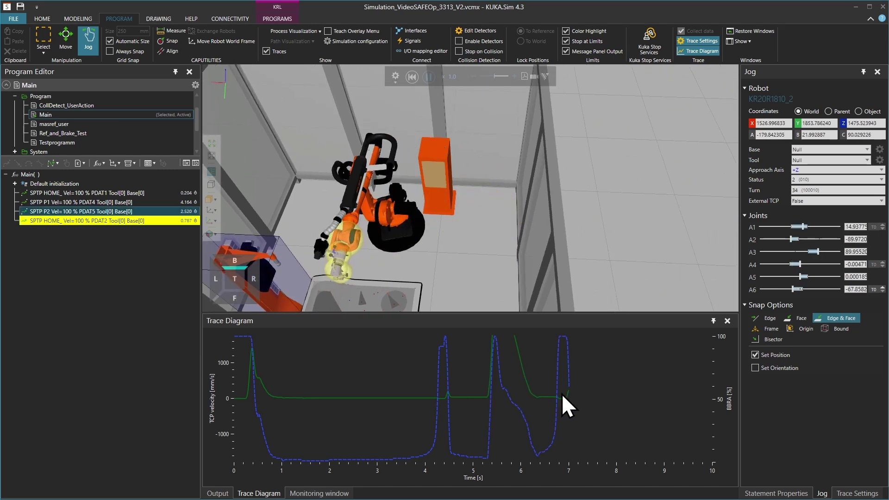
right_click_drag(560, 402, 417, 414)
left_click(427, 77)
Step: Fit the Trace Diagram to the full run and orbit to a top-down view of the cell
right_click(368, 427)
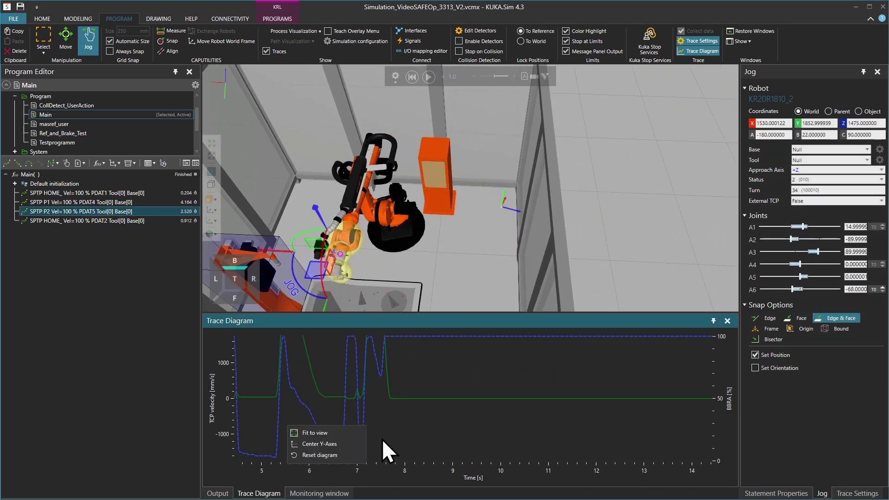
left_click(325, 434)
mouse_move(475, 344)
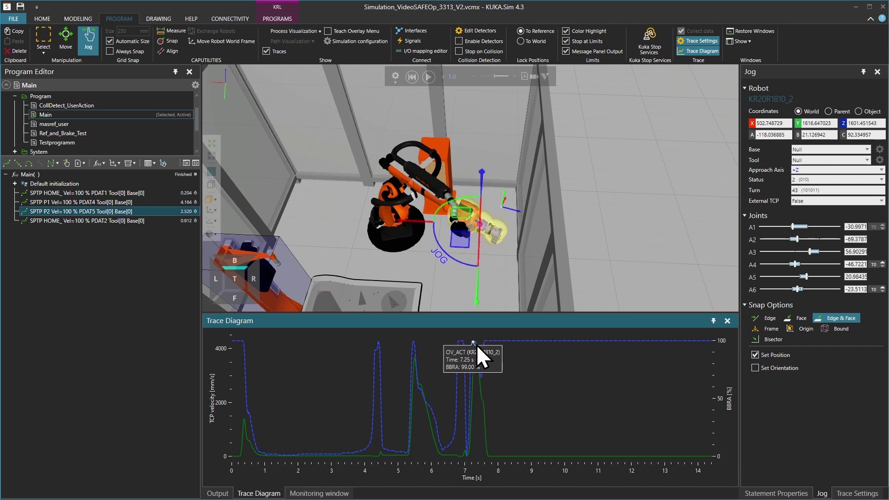
mouse_move(404, 228)
right_mouse_down()
mouse_move(417, 254)
mouse_move(497, 231)
right_mouse_up()
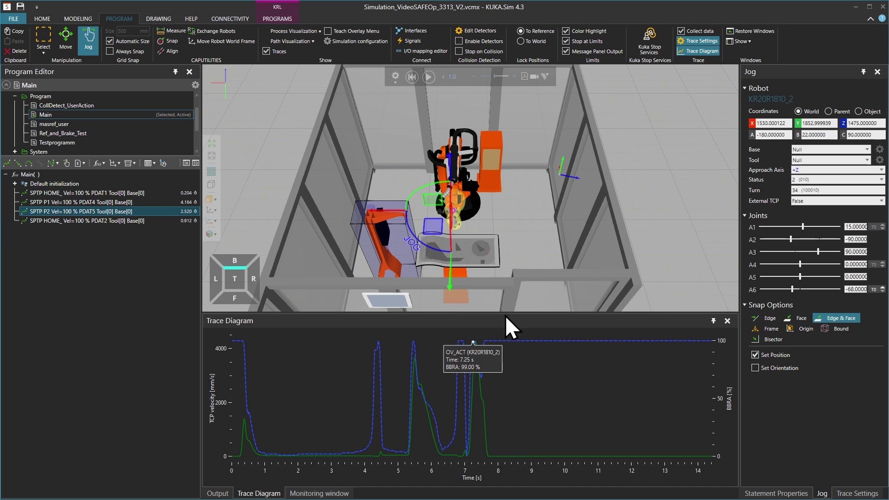
left_click(527, 341)
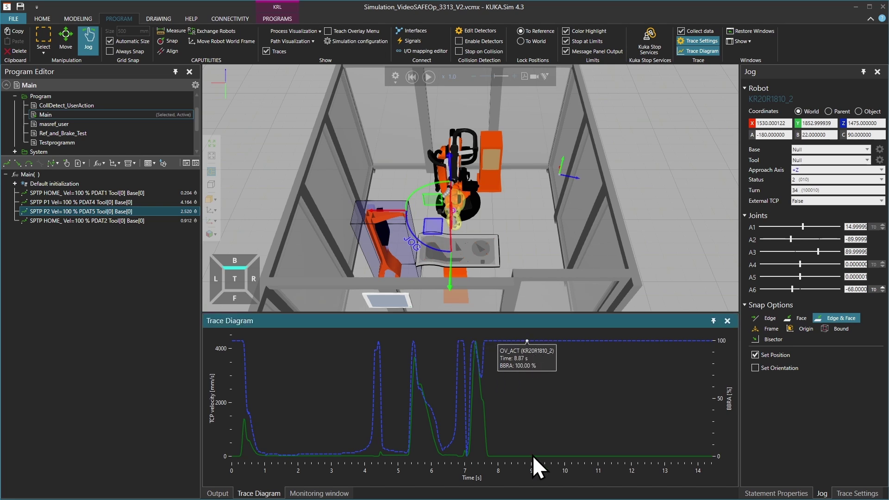